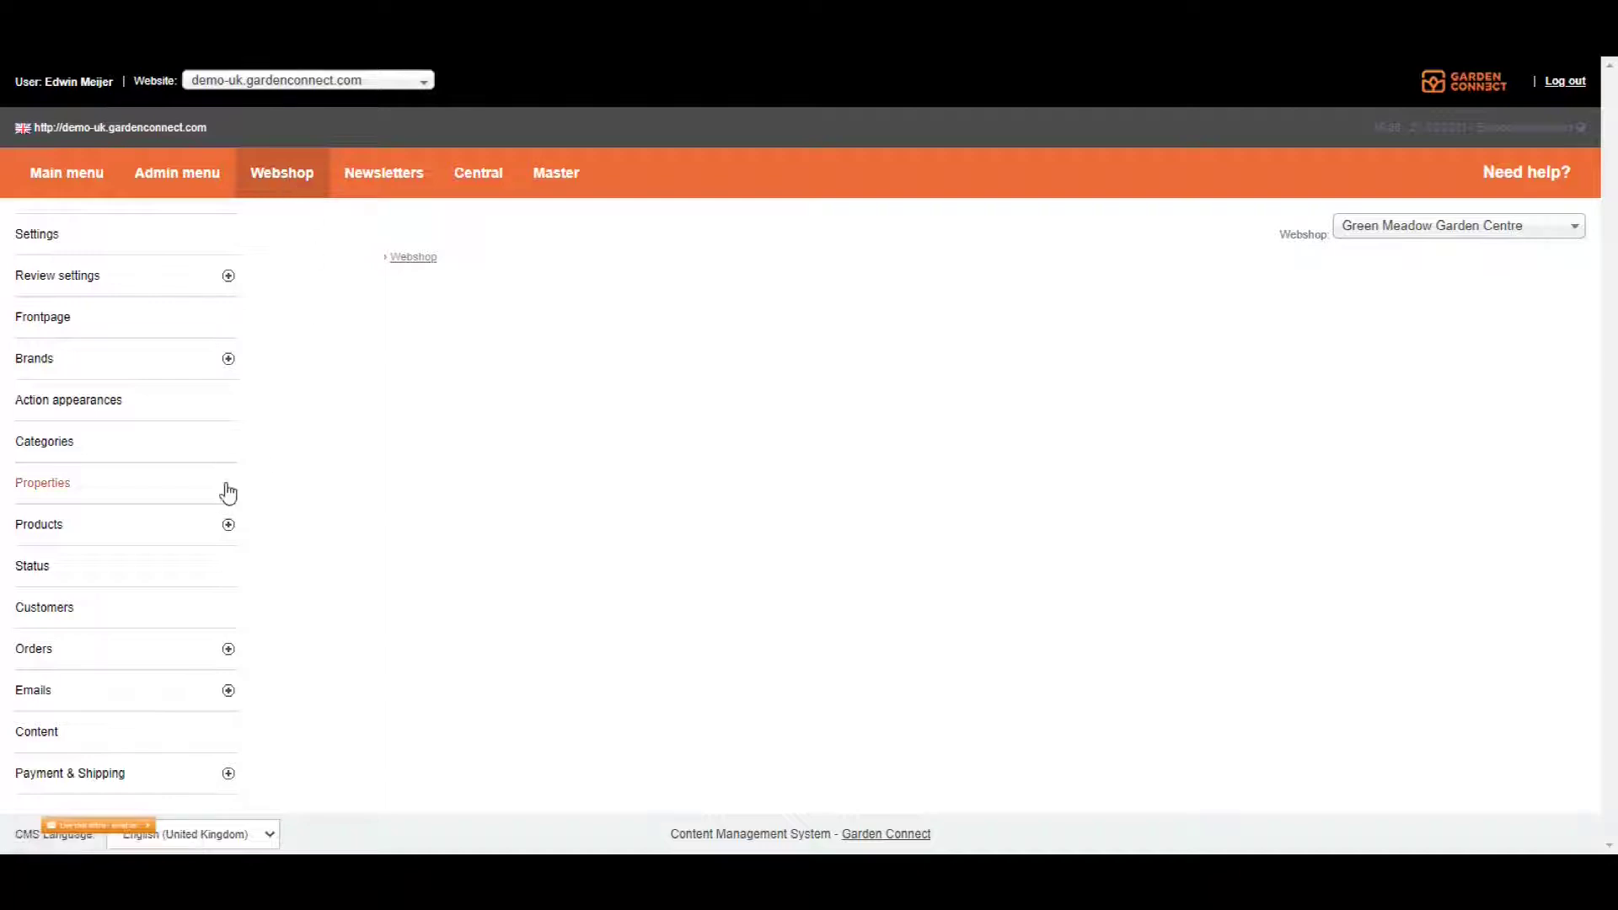
# Step: Open the webshop Products list and scroll through the eleven bench products
pyautogui.click(191, 521)
pyautogui.click(133, 571)
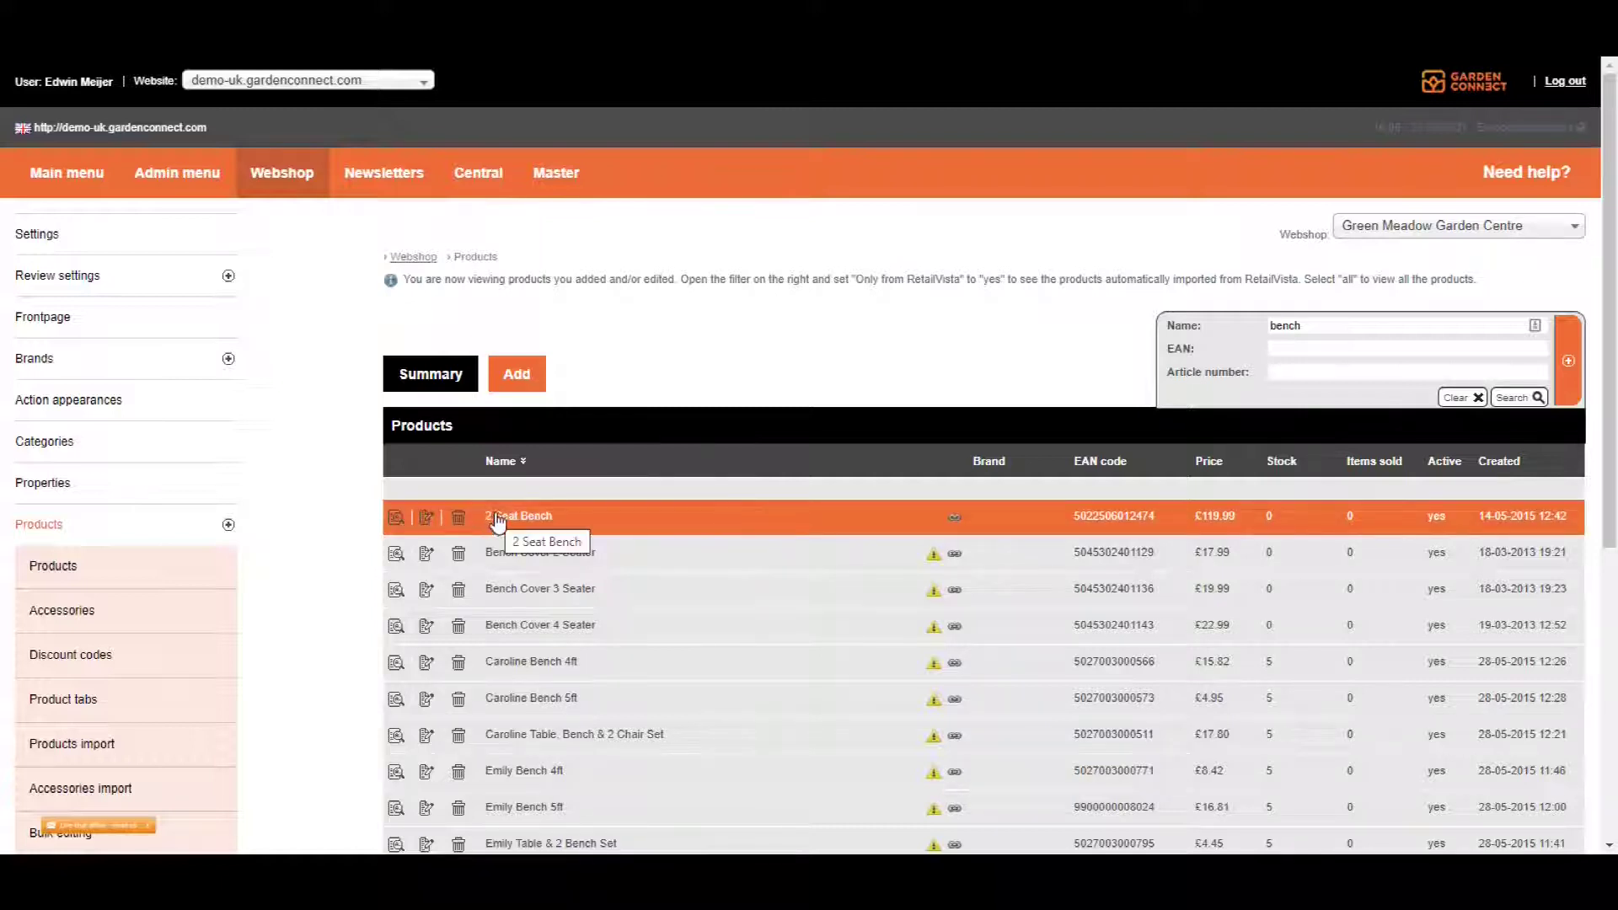
pyautogui.scroll(-2, 268, 509)
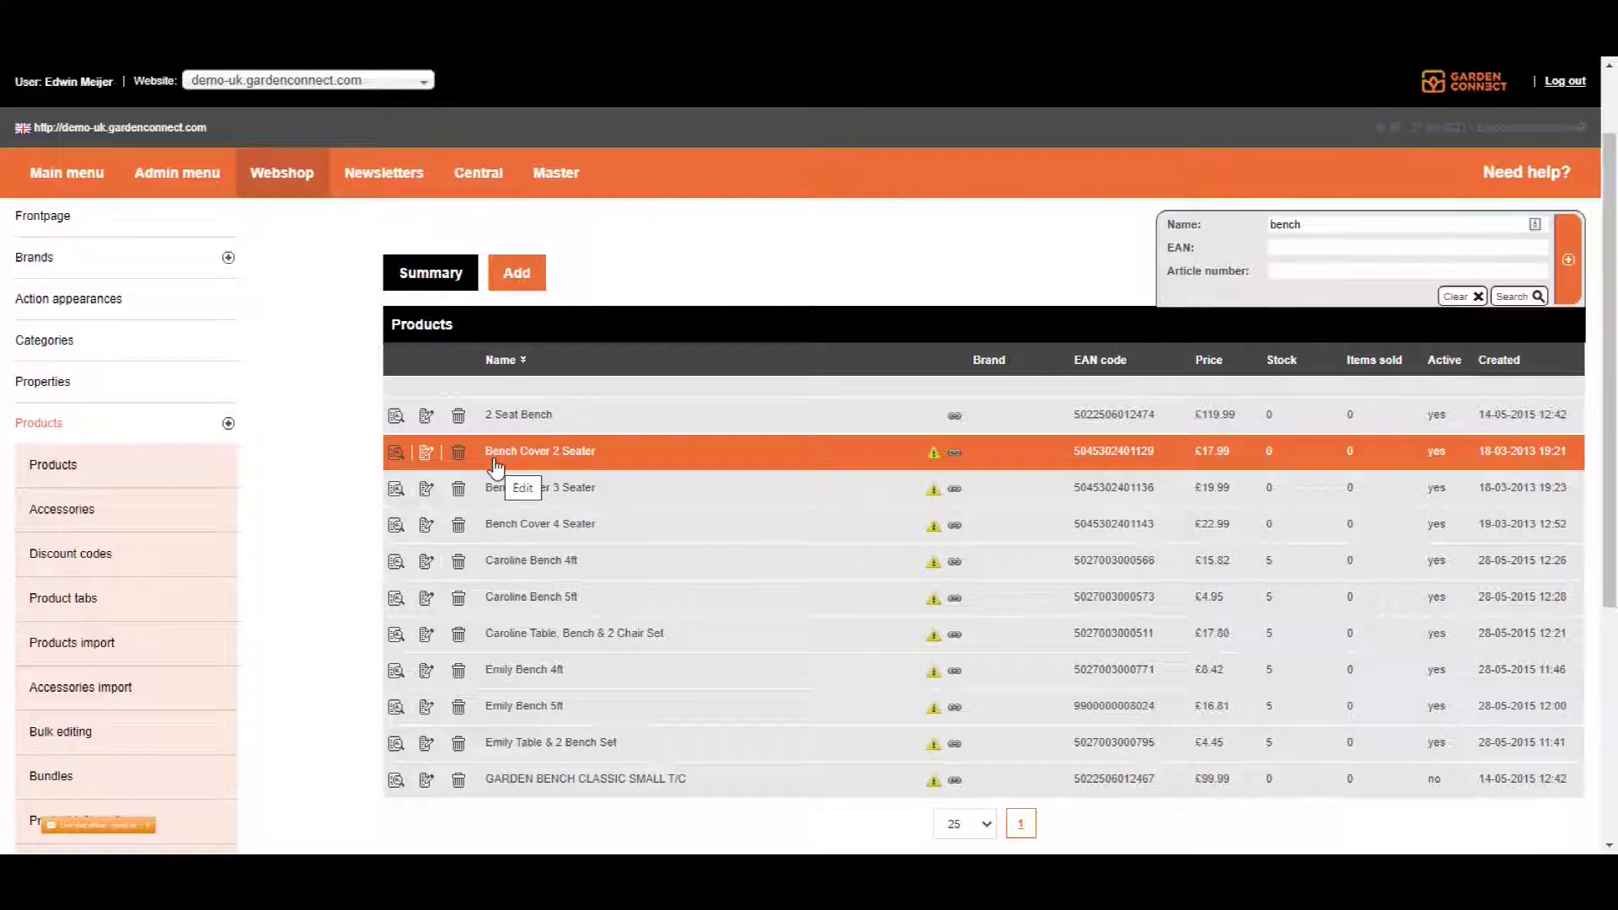
pyautogui.scroll(1, 336, 462)
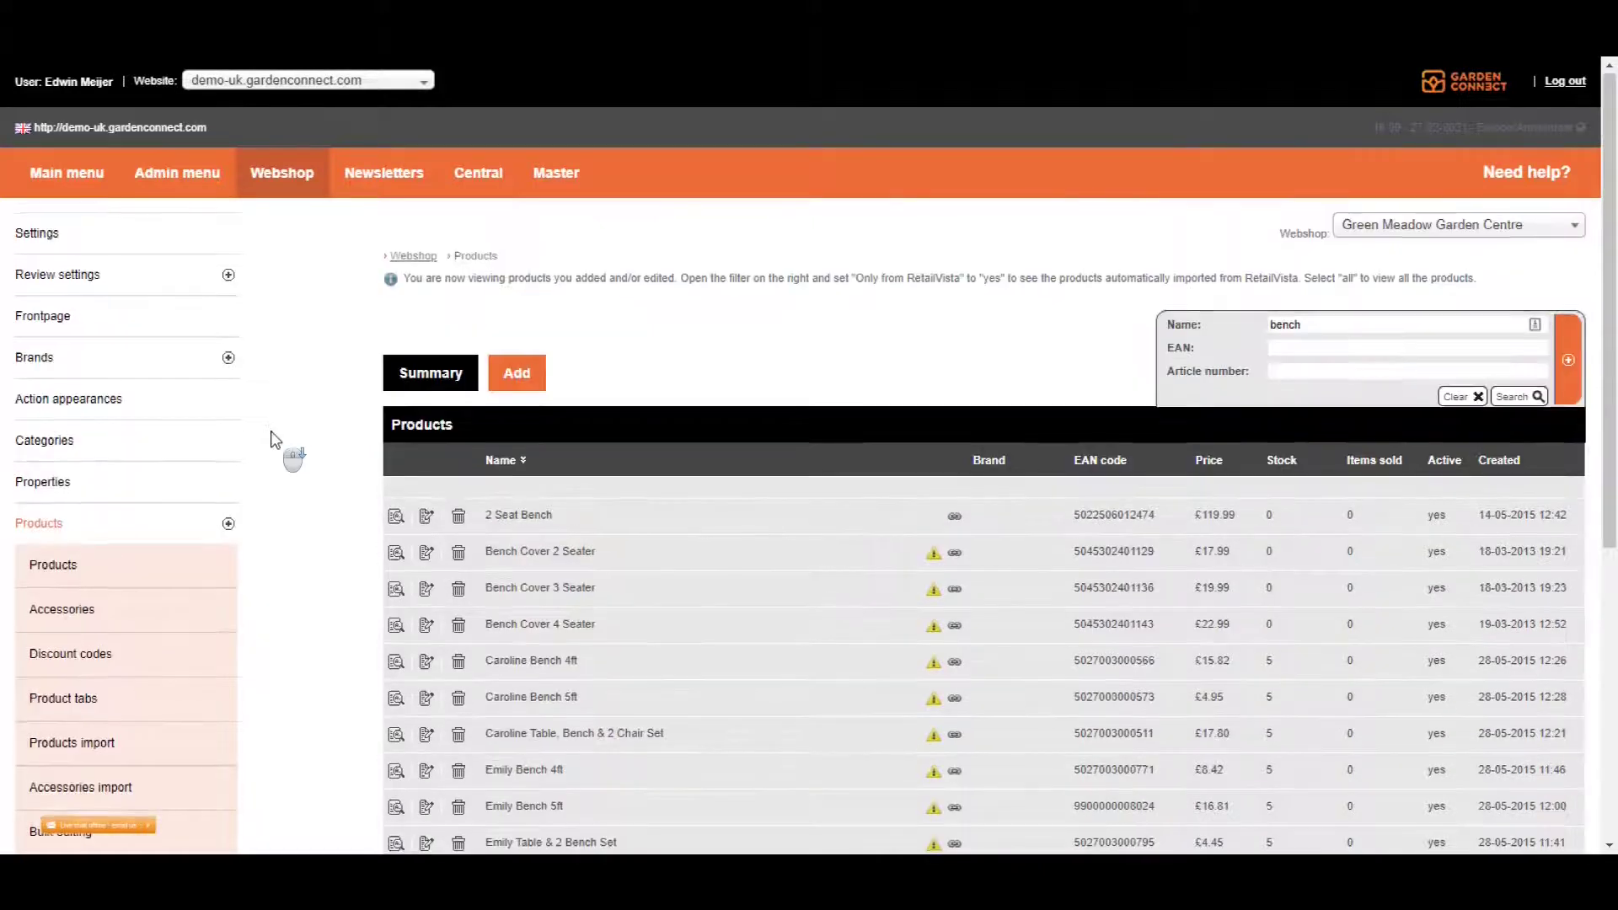
pyautogui.scroll(-2, 274, 440)
pyautogui.scroll(-1, 274, 440)
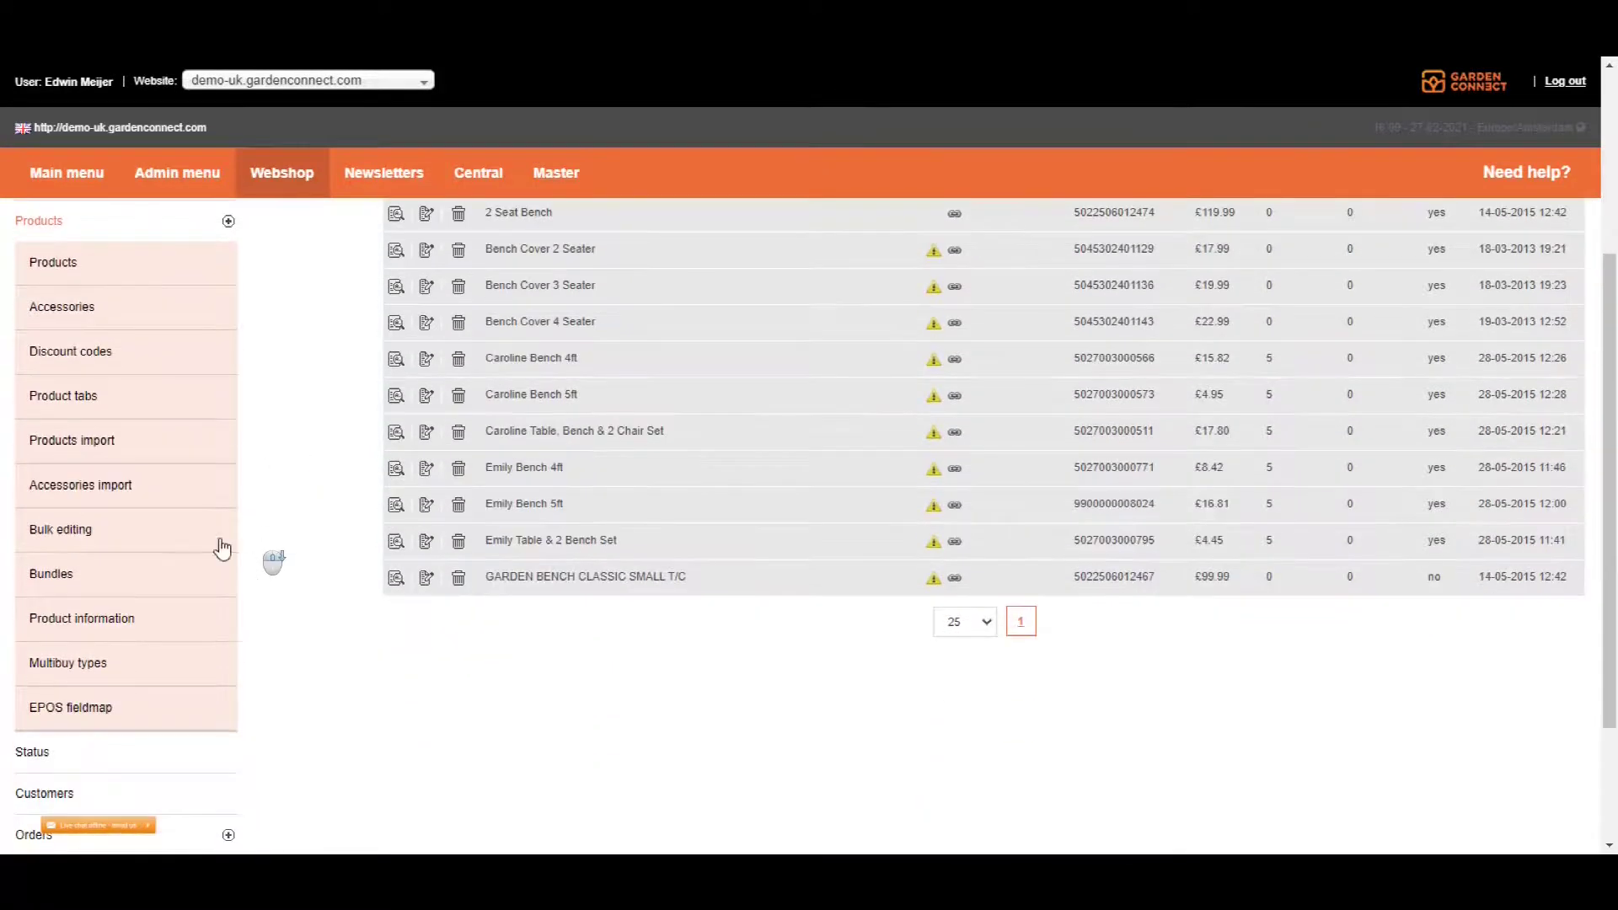
# Step: Add a bundle named '2 Seat Bench with premier cover' with the small label '10% off on this bundle'
pyautogui.click(110, 578)
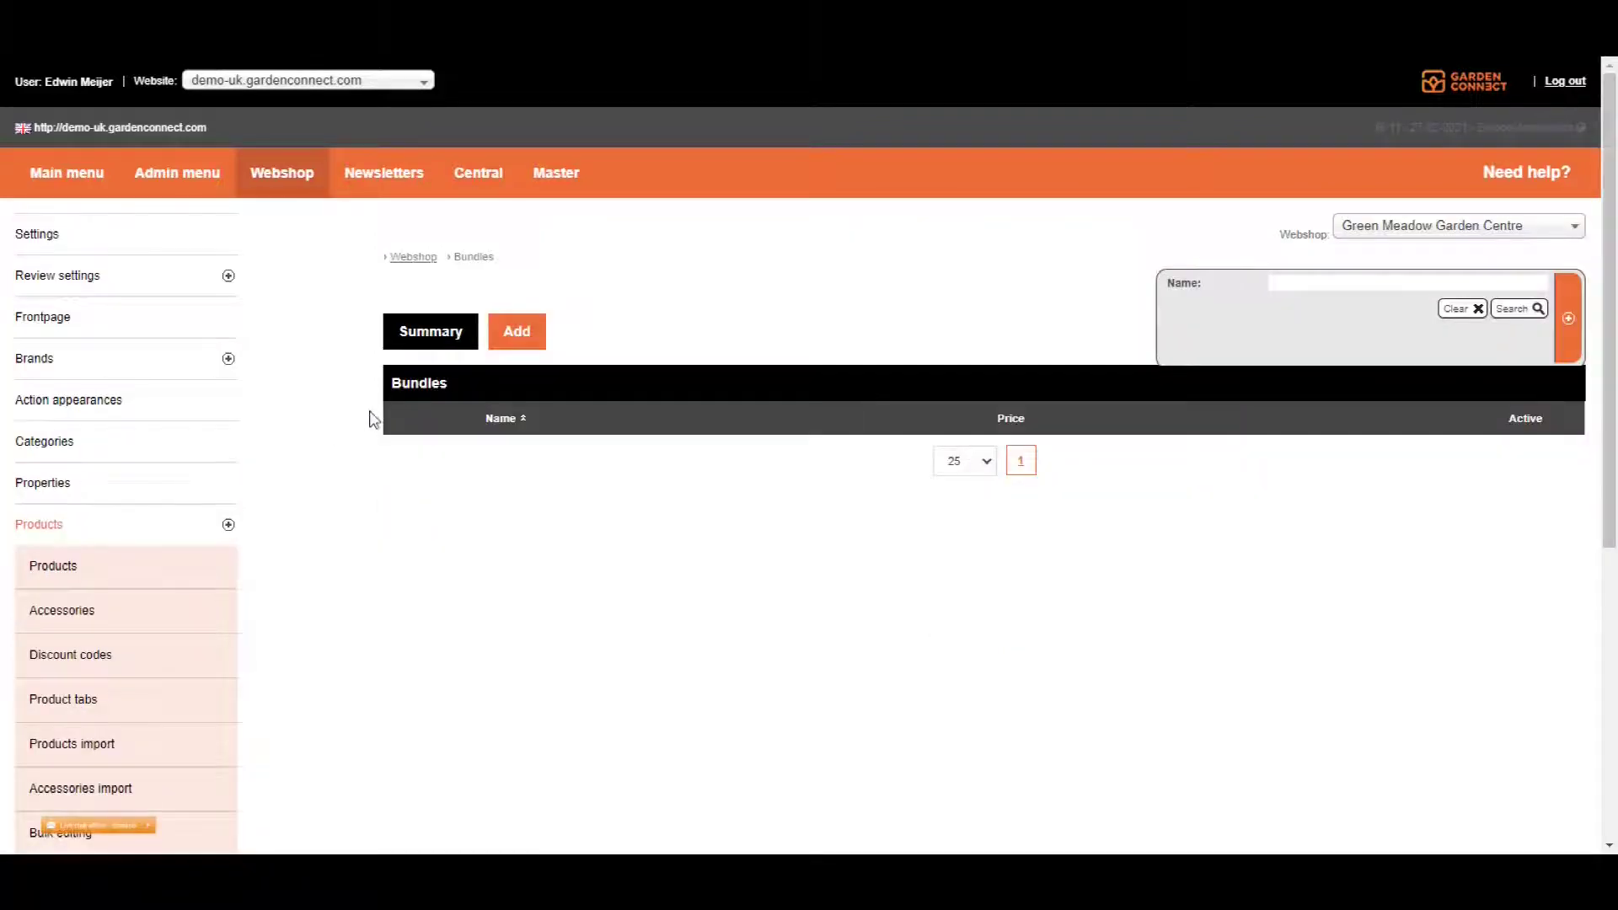
pyautogui.click(517, 338)
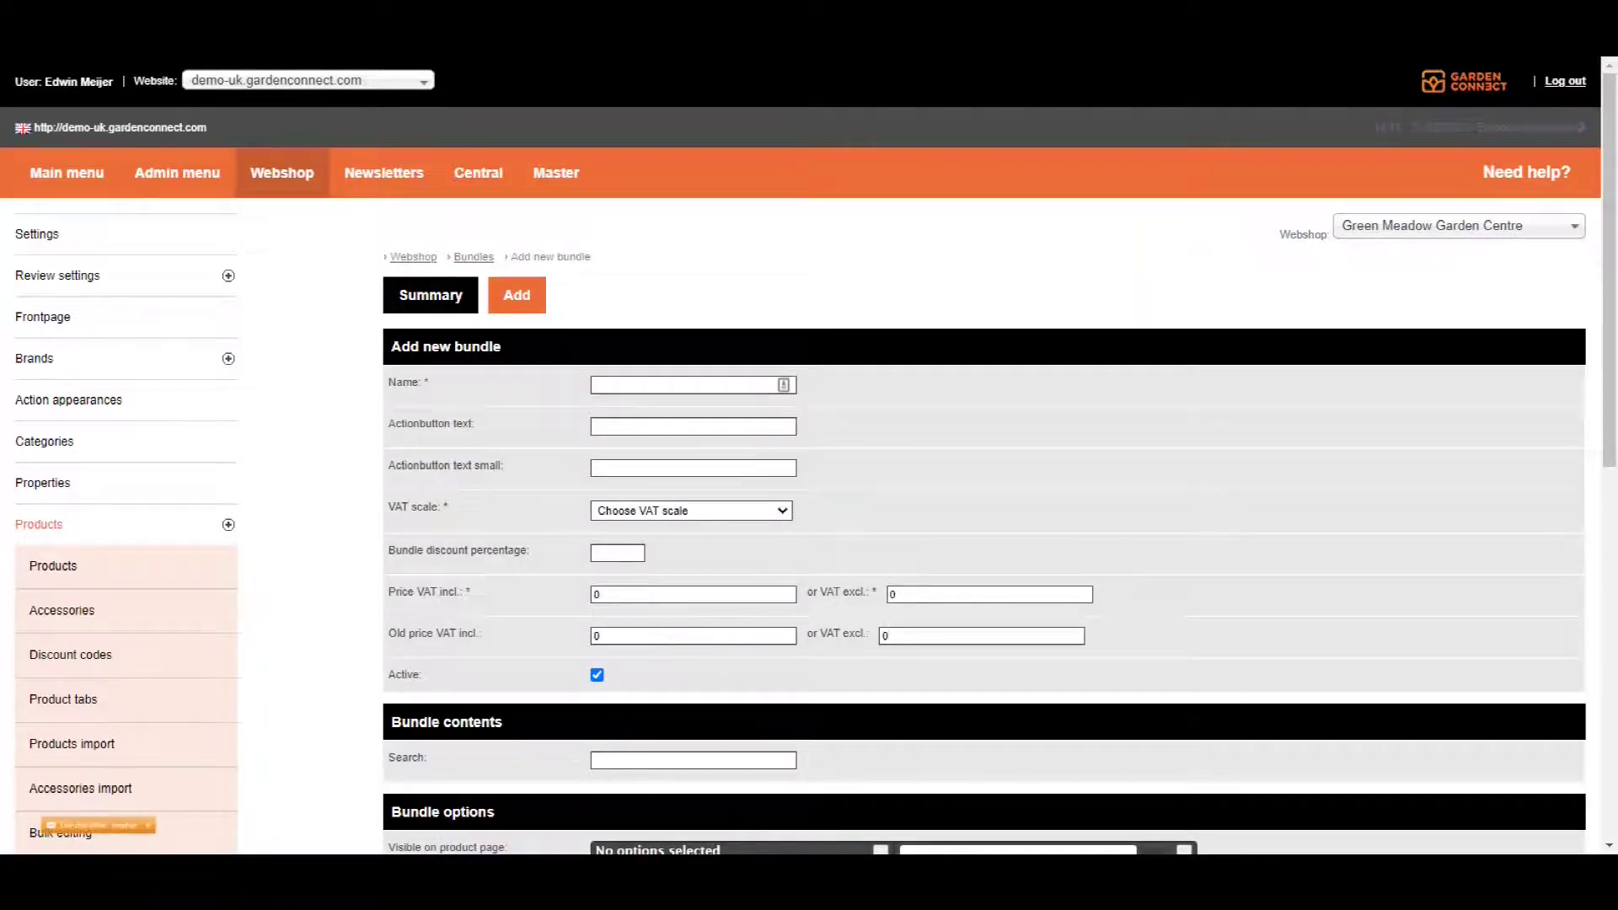
pyautogui.click(622, 378)
pyautogui.write('2 Seat Bench with premier cover')
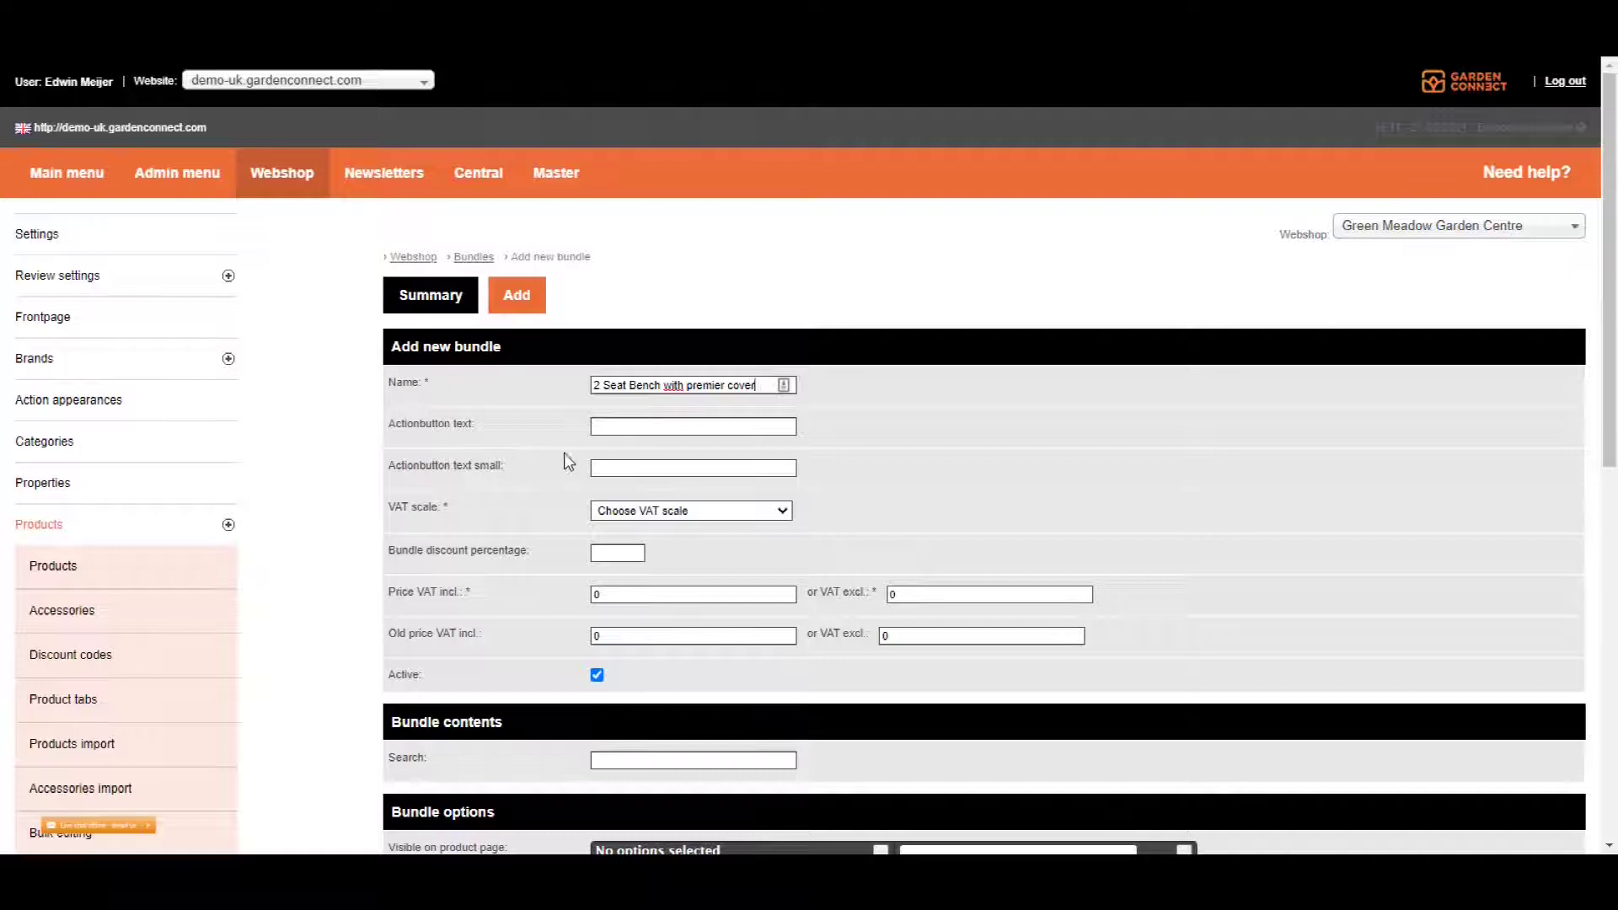
pyautogui.click(604, 466)
pyautogui.write('10% off on this bundle')
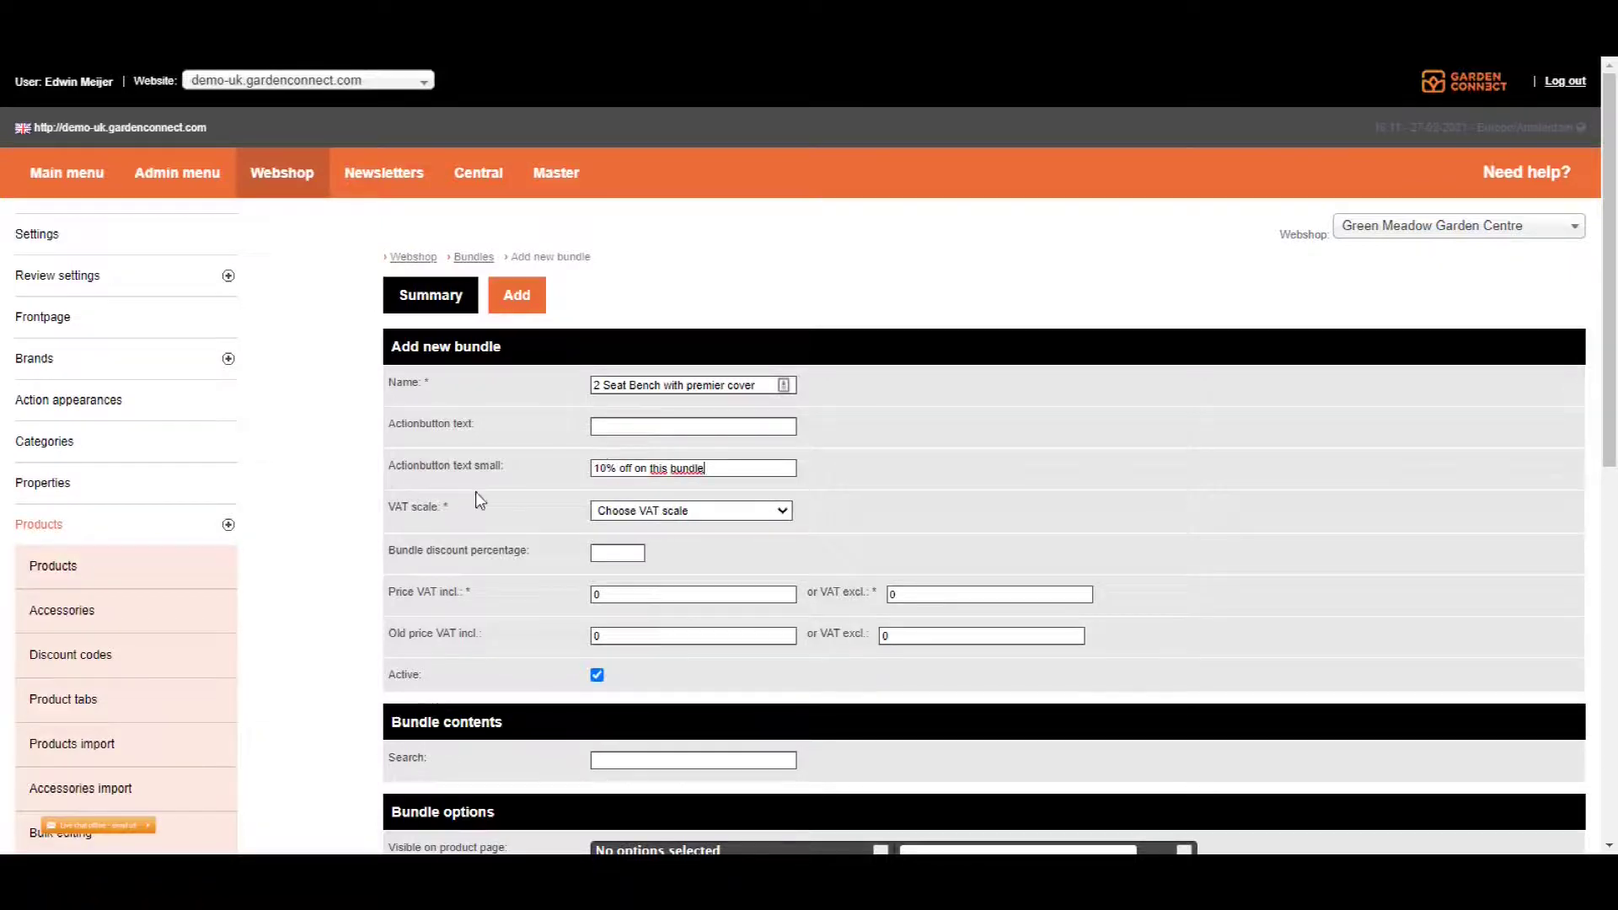
# Step: Try a 25% bundle discount, then clear the discount percentage again
pyautogui.scroll(-1, 475, 492)
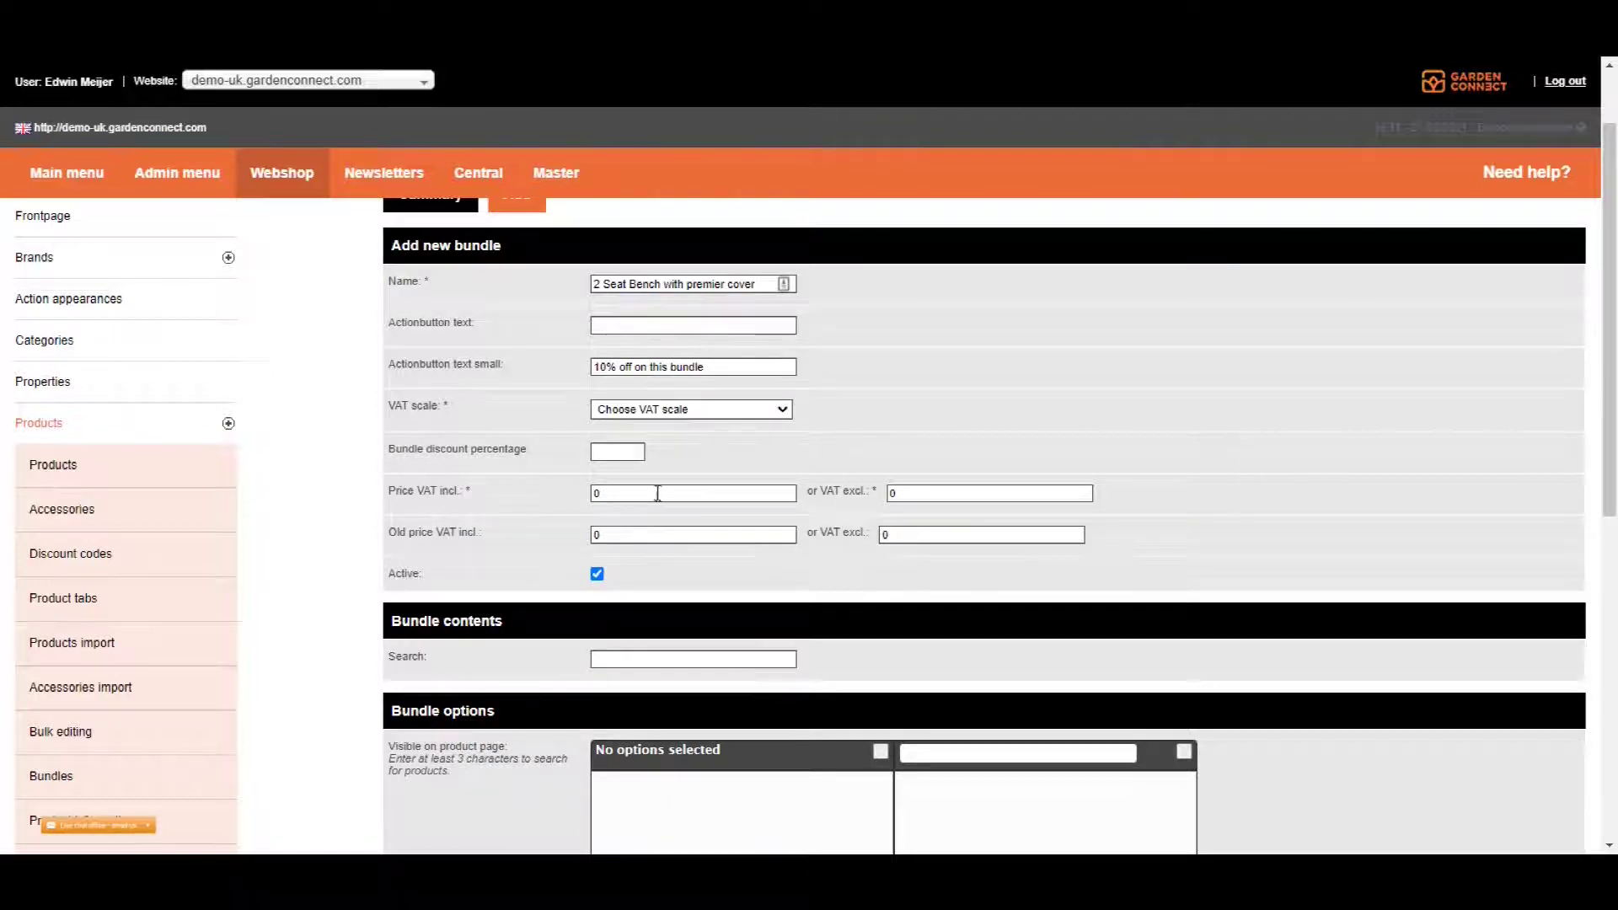
pyautogui.doubleClick(618, 495)
pyautogui.click(620, 456)
pyautogui.write('25')
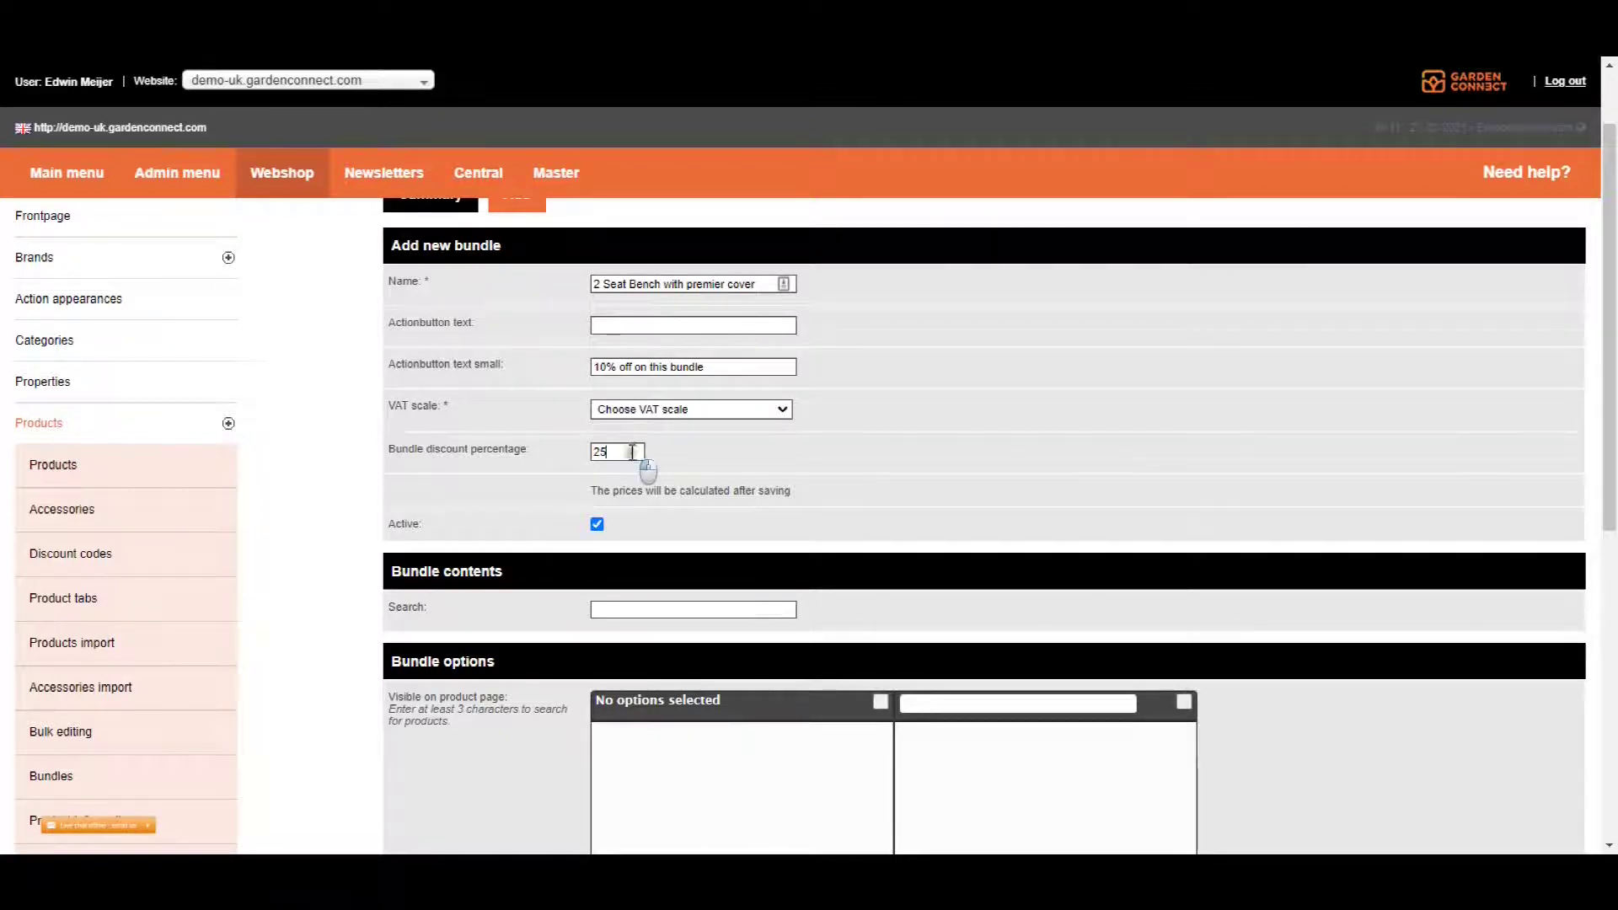
pyautogui.moveTo(642, 455); pyautogui.dragTo(578, 459)
pyautogui.press('BackSpace')
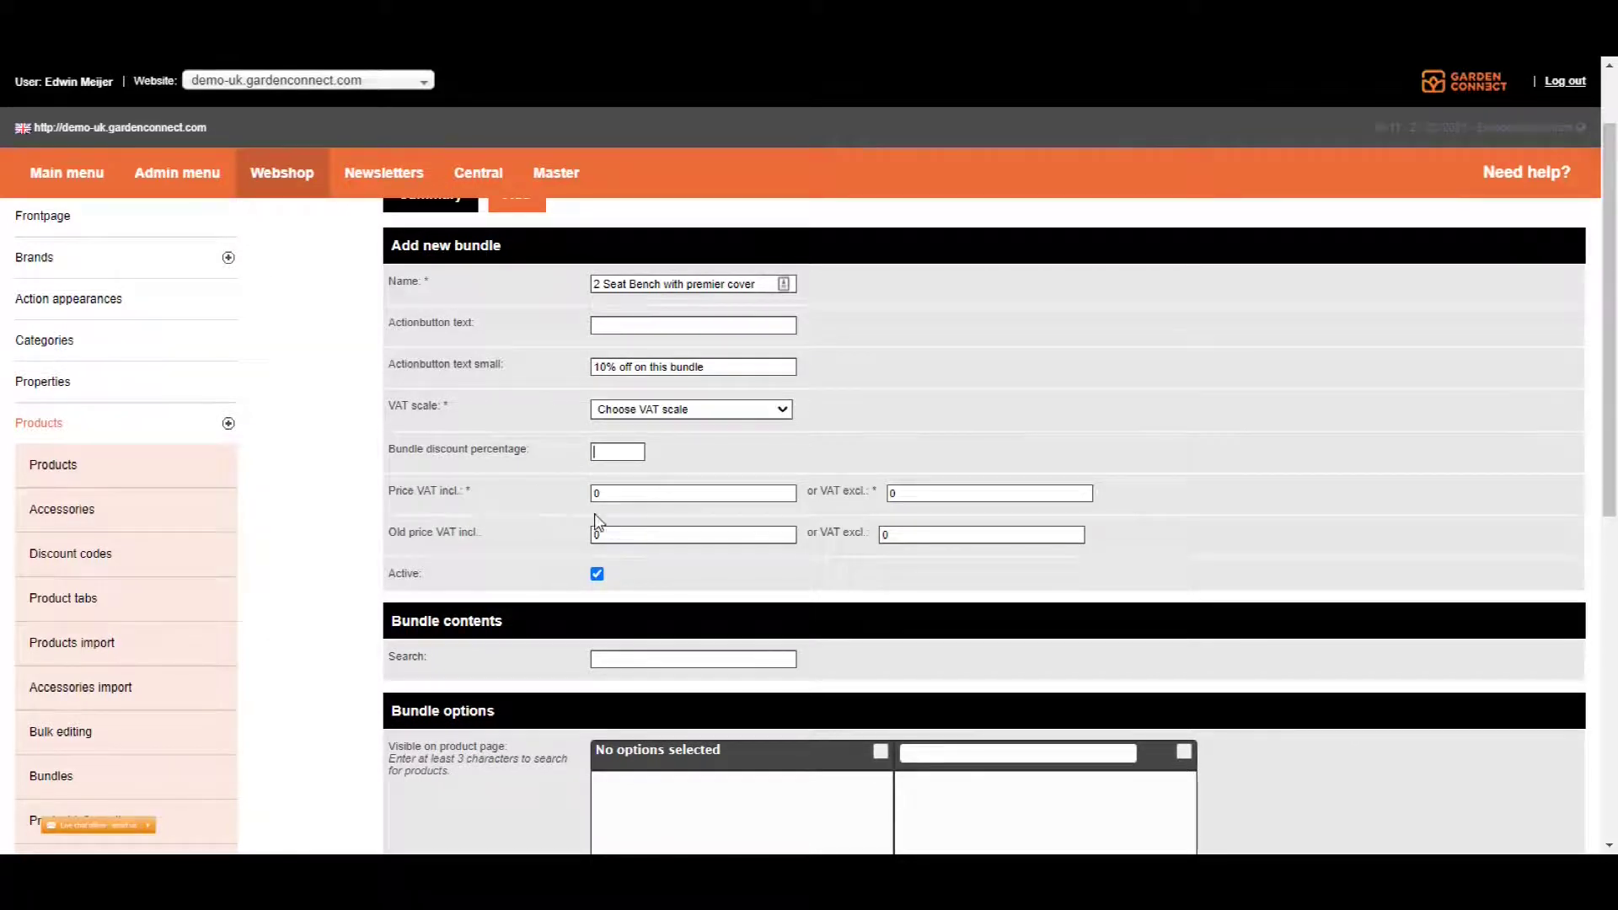
# Step: Set price VAT incl. to 125, VAT scale to Standard rate, and old price to 138.98
pyautogui.moveTo(612, 494); pyautogui.dragTo(561, 504)
pyautogui.write('125')
pyautogui.click(614, 415)
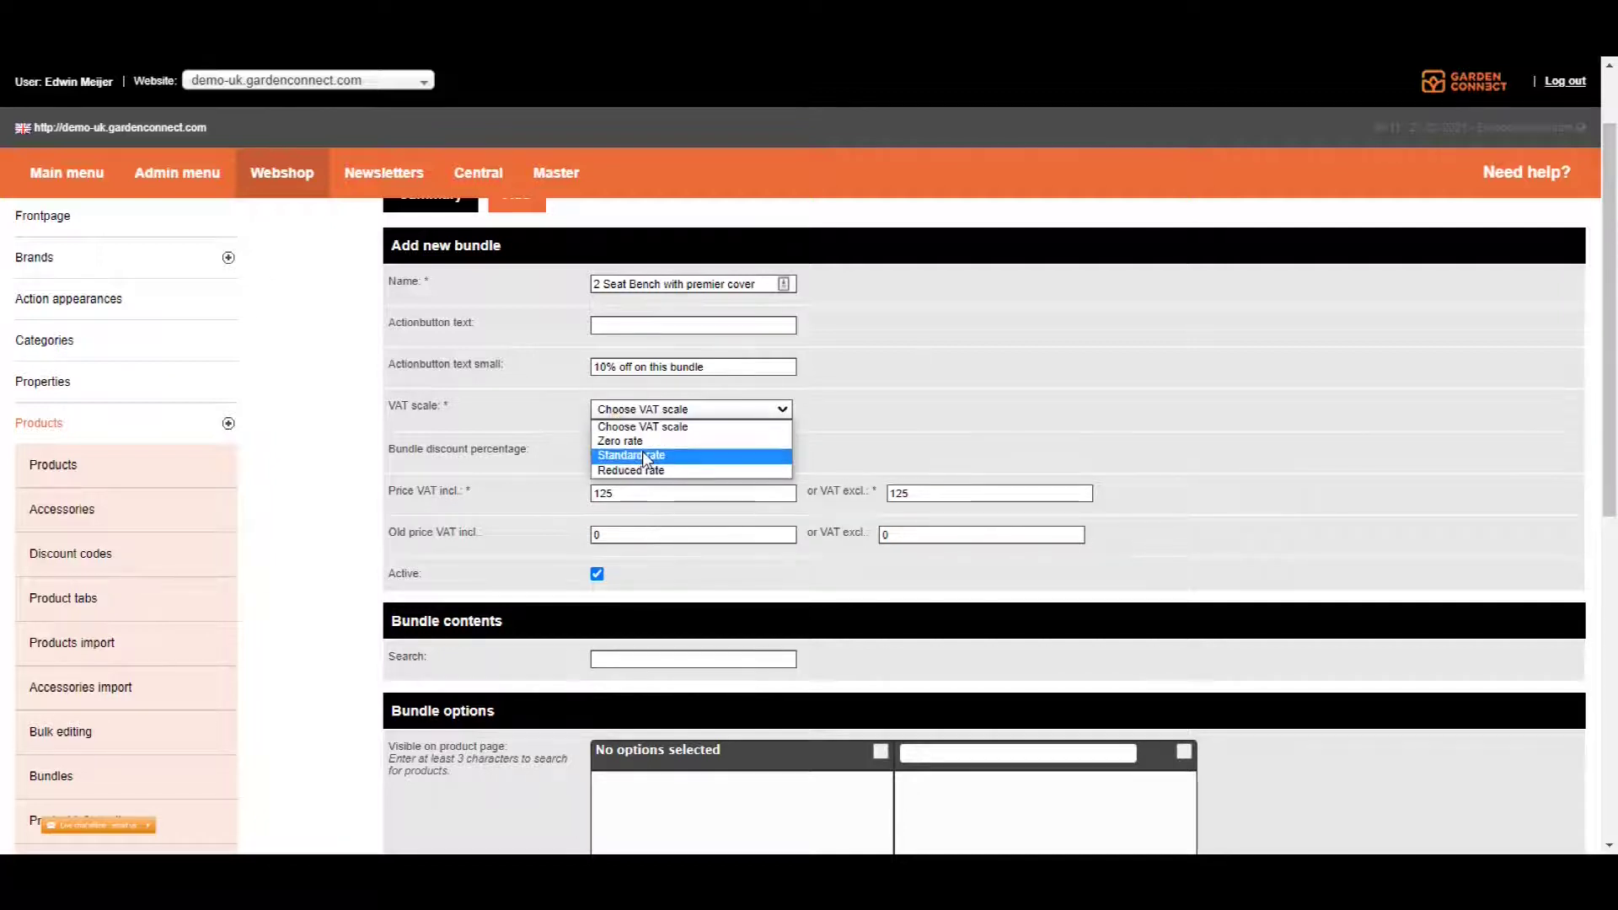
pyautogui.click(650, 453)
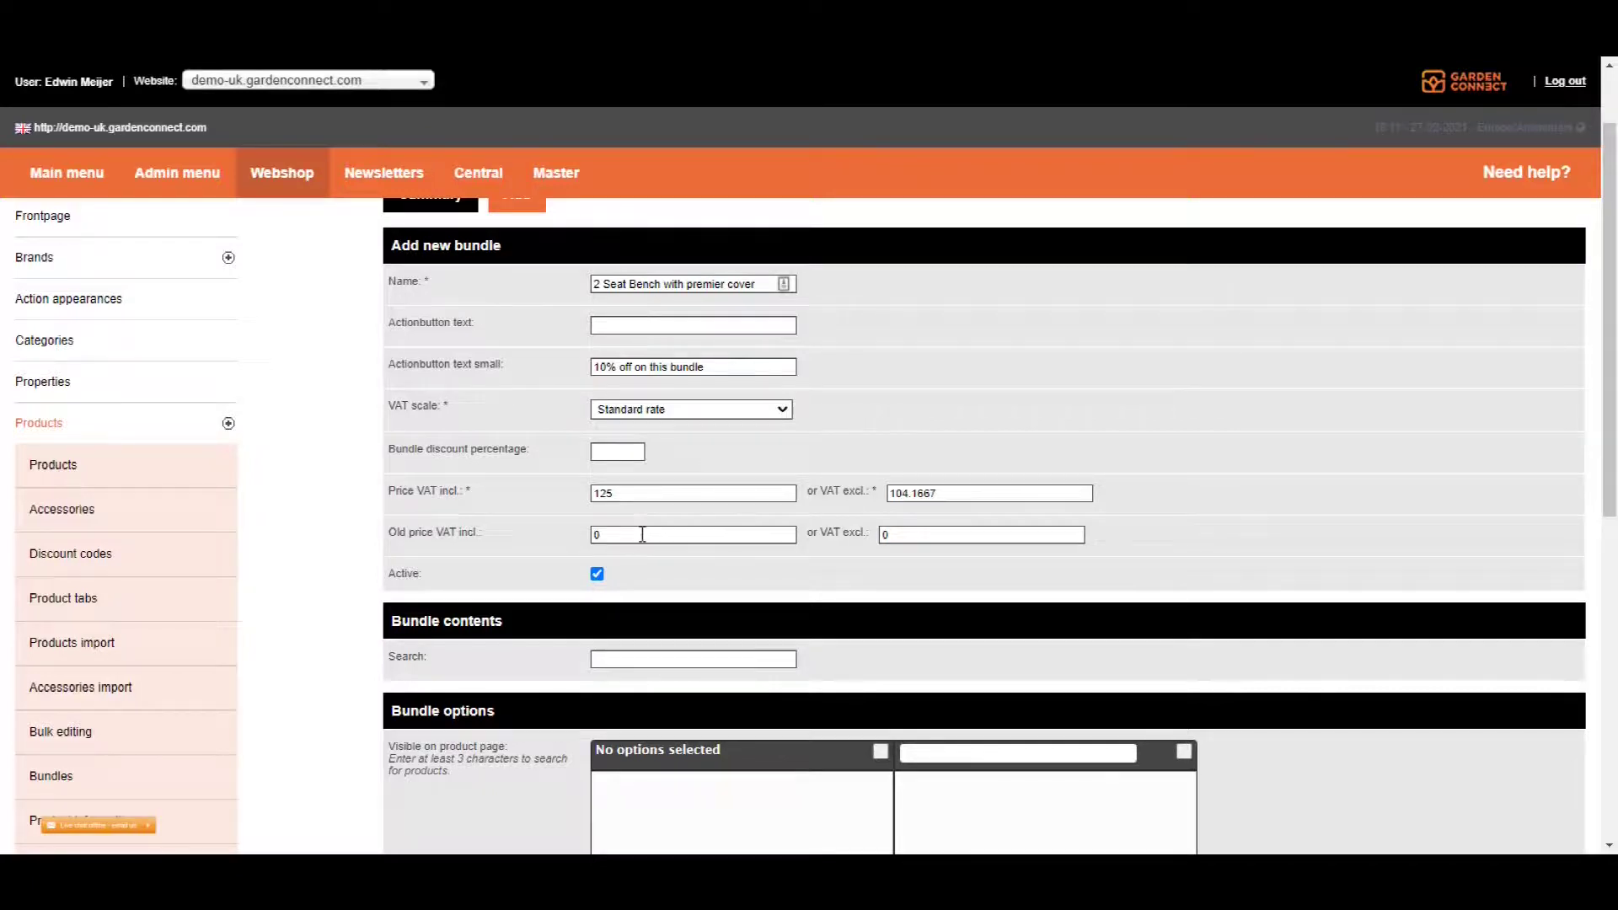
pyautogui.moveTo(643, 534); pyautogui.dragTo(592, 534)
pyautogui.write('138')
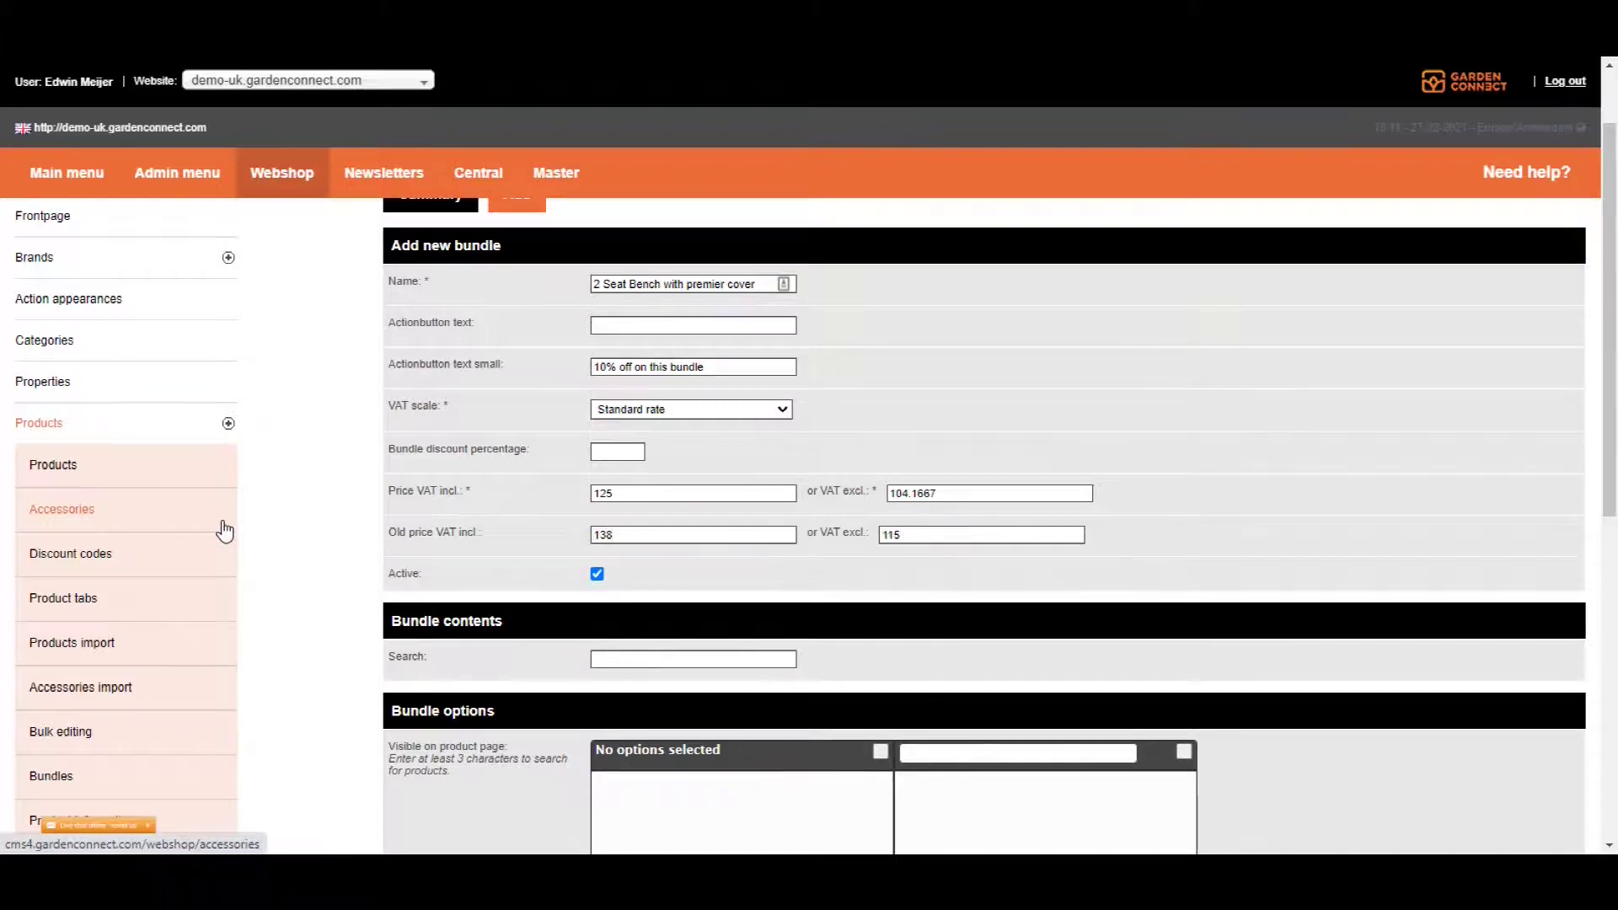
pyautogui.press('BackSpace')
pyautogui.write('8.98')
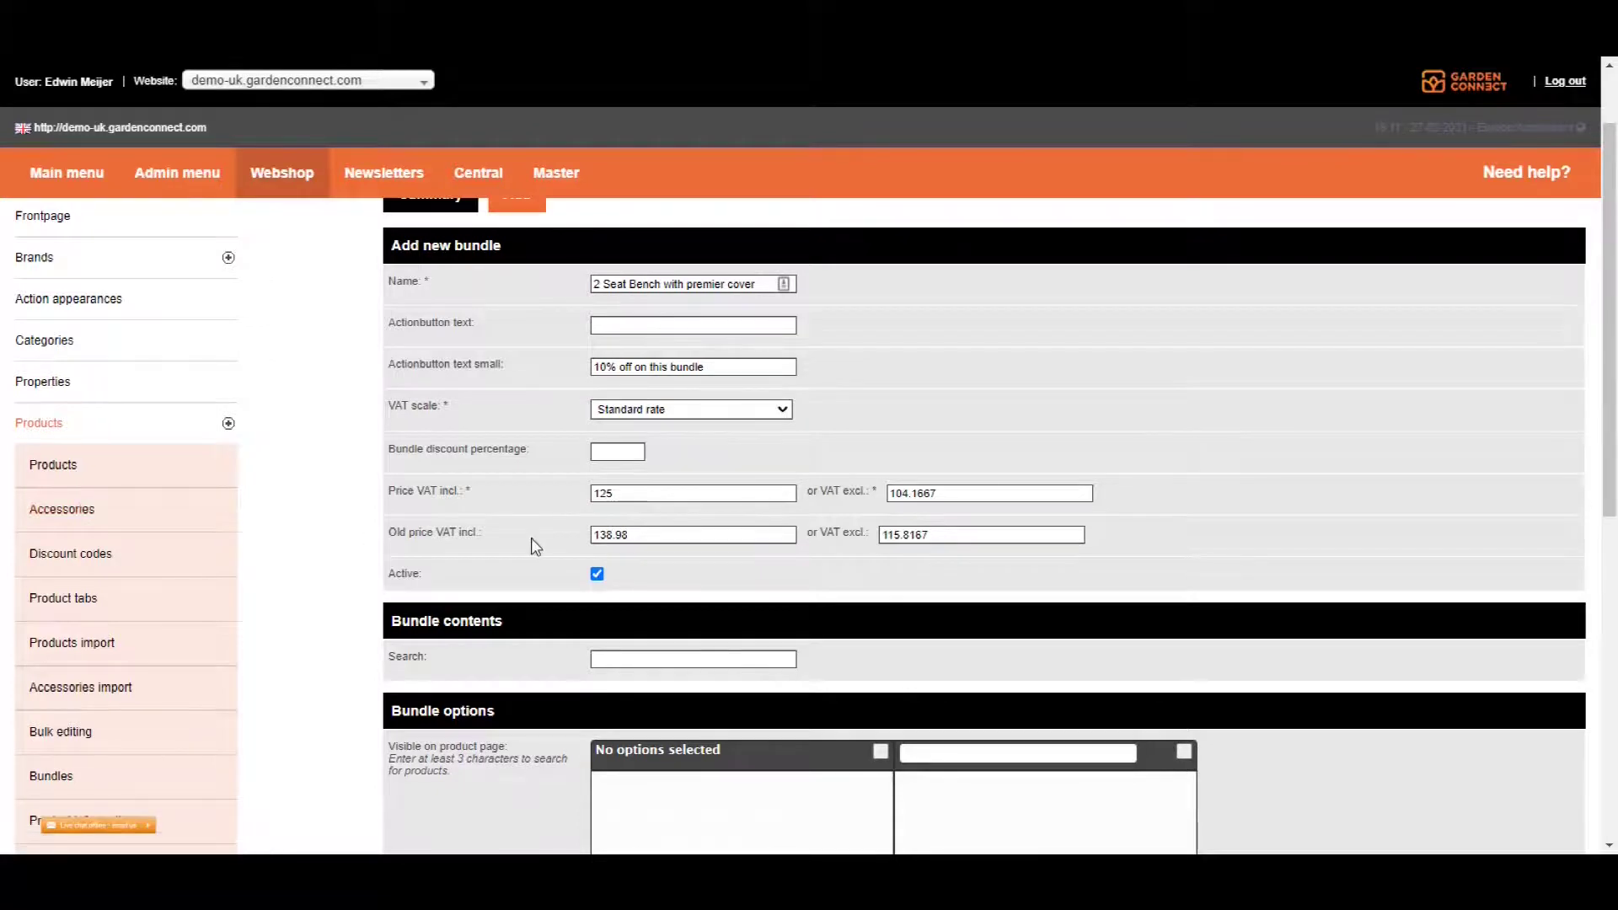
# Step: Search 'bench' and add 2 Seat Bench and Bench Cover 2 Seater to the bundle contents
pyautogui.scroll(-2, 603, 556)
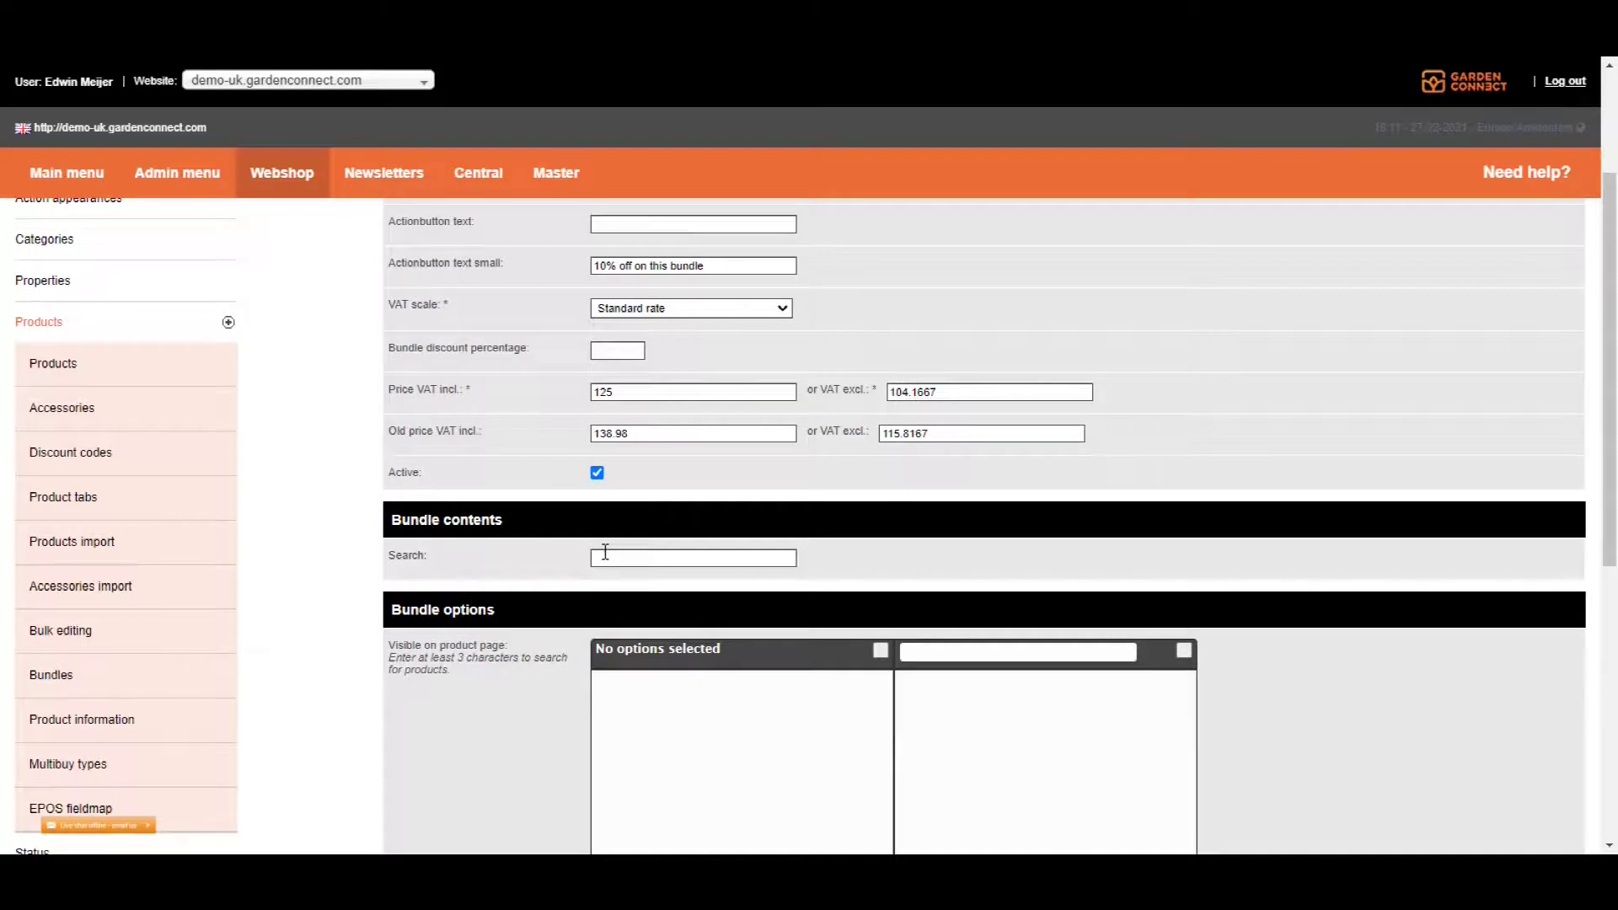
pyautogui.click(665, 552)
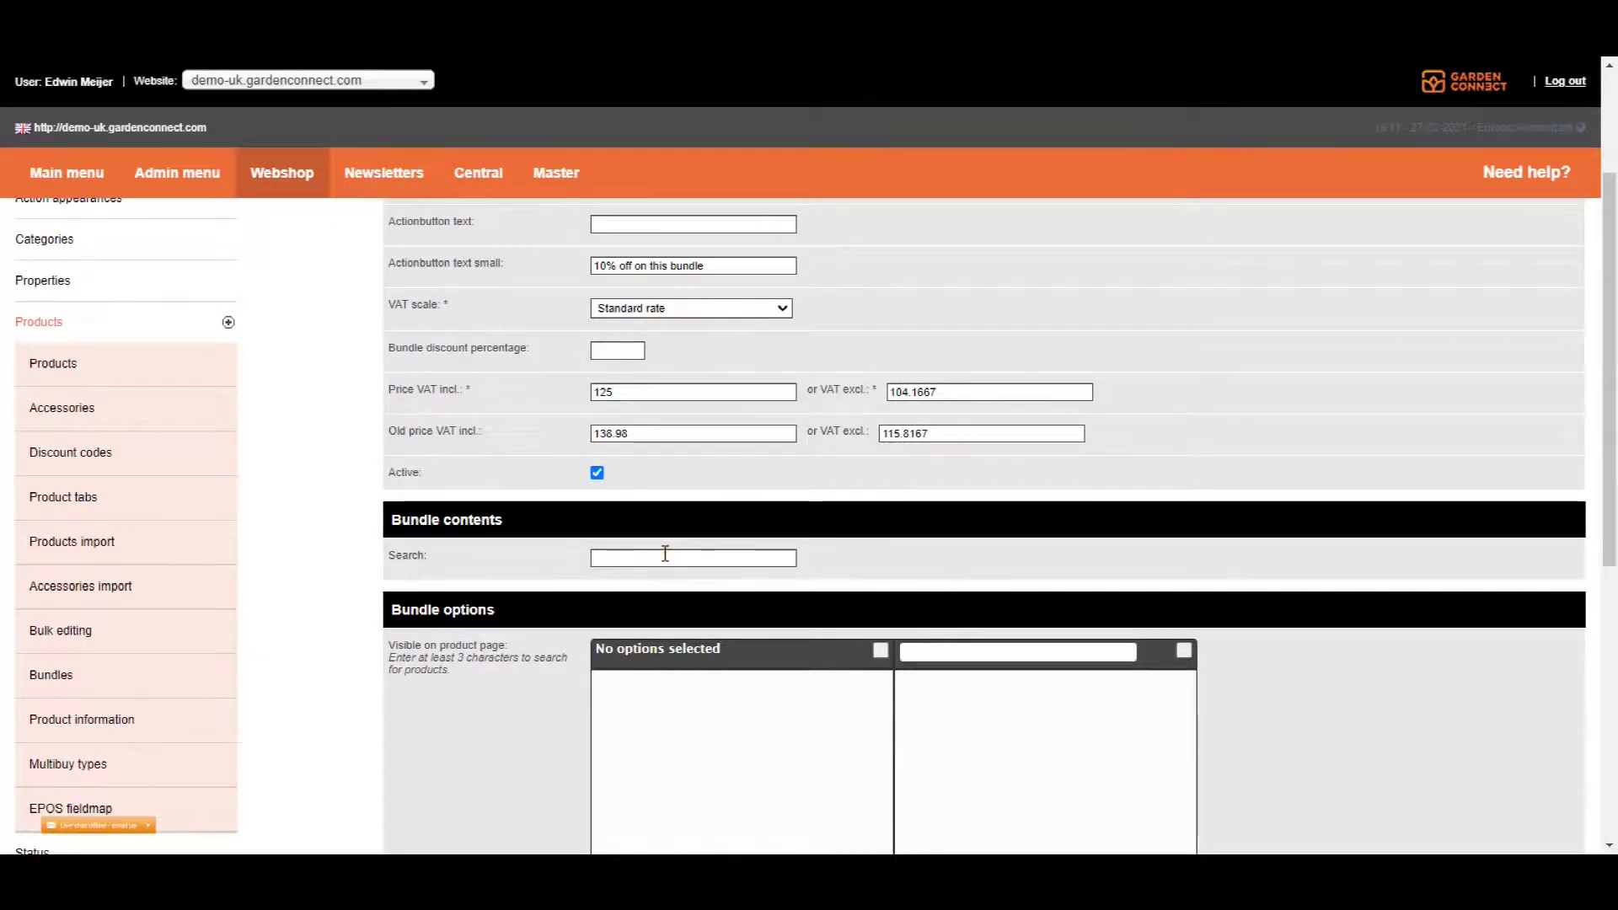
pyautogui.write('bench')
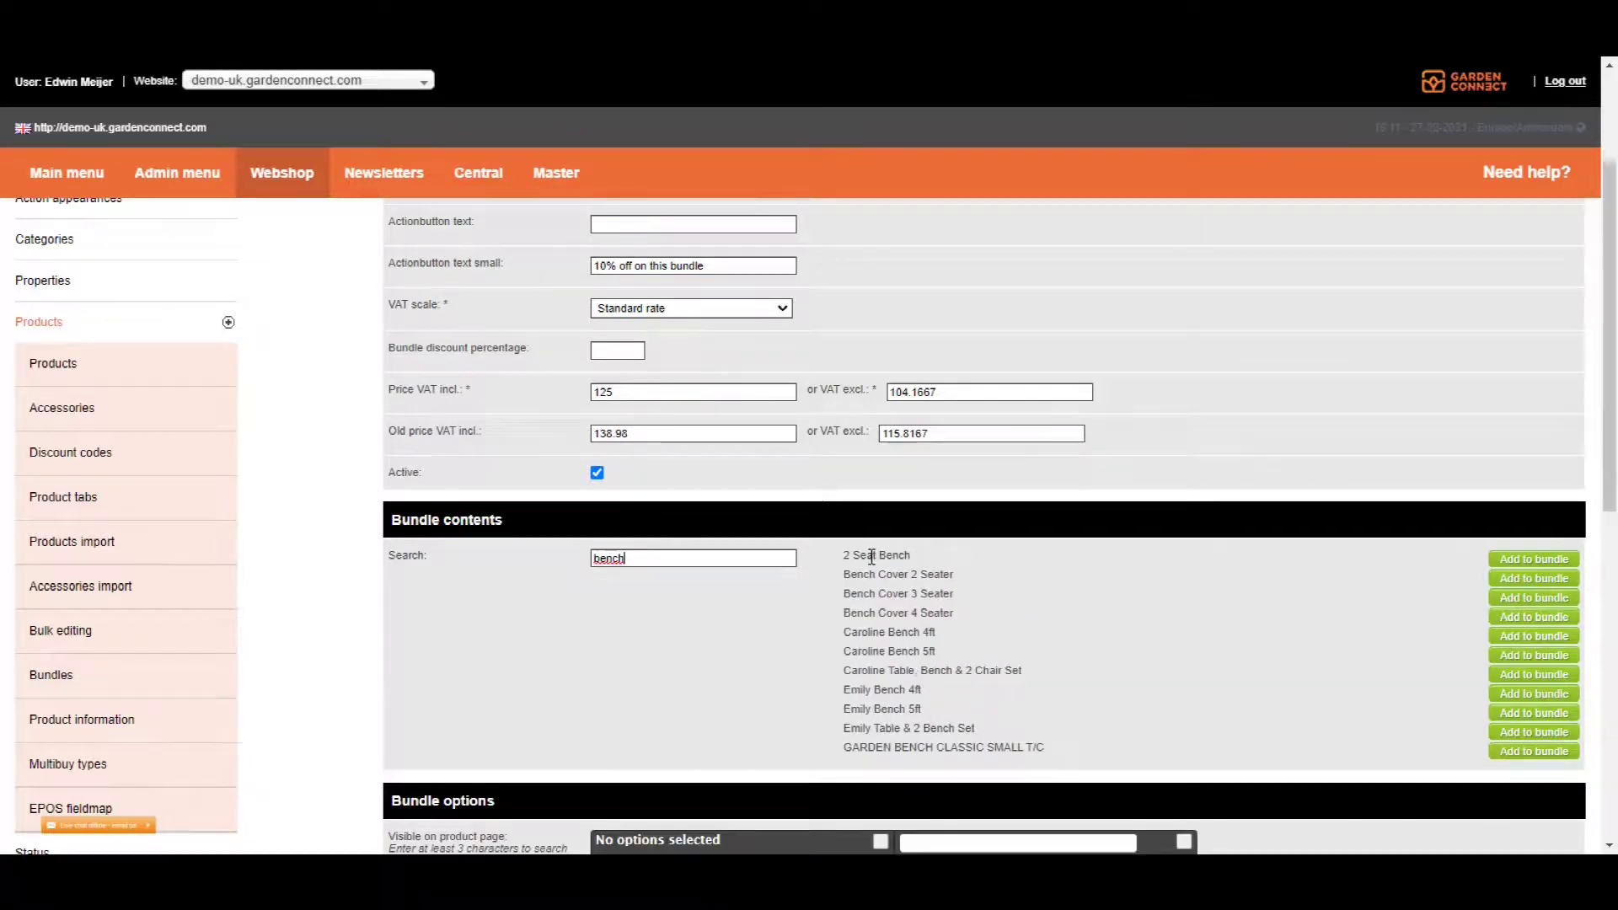
pyautogui.click(1540, 559)
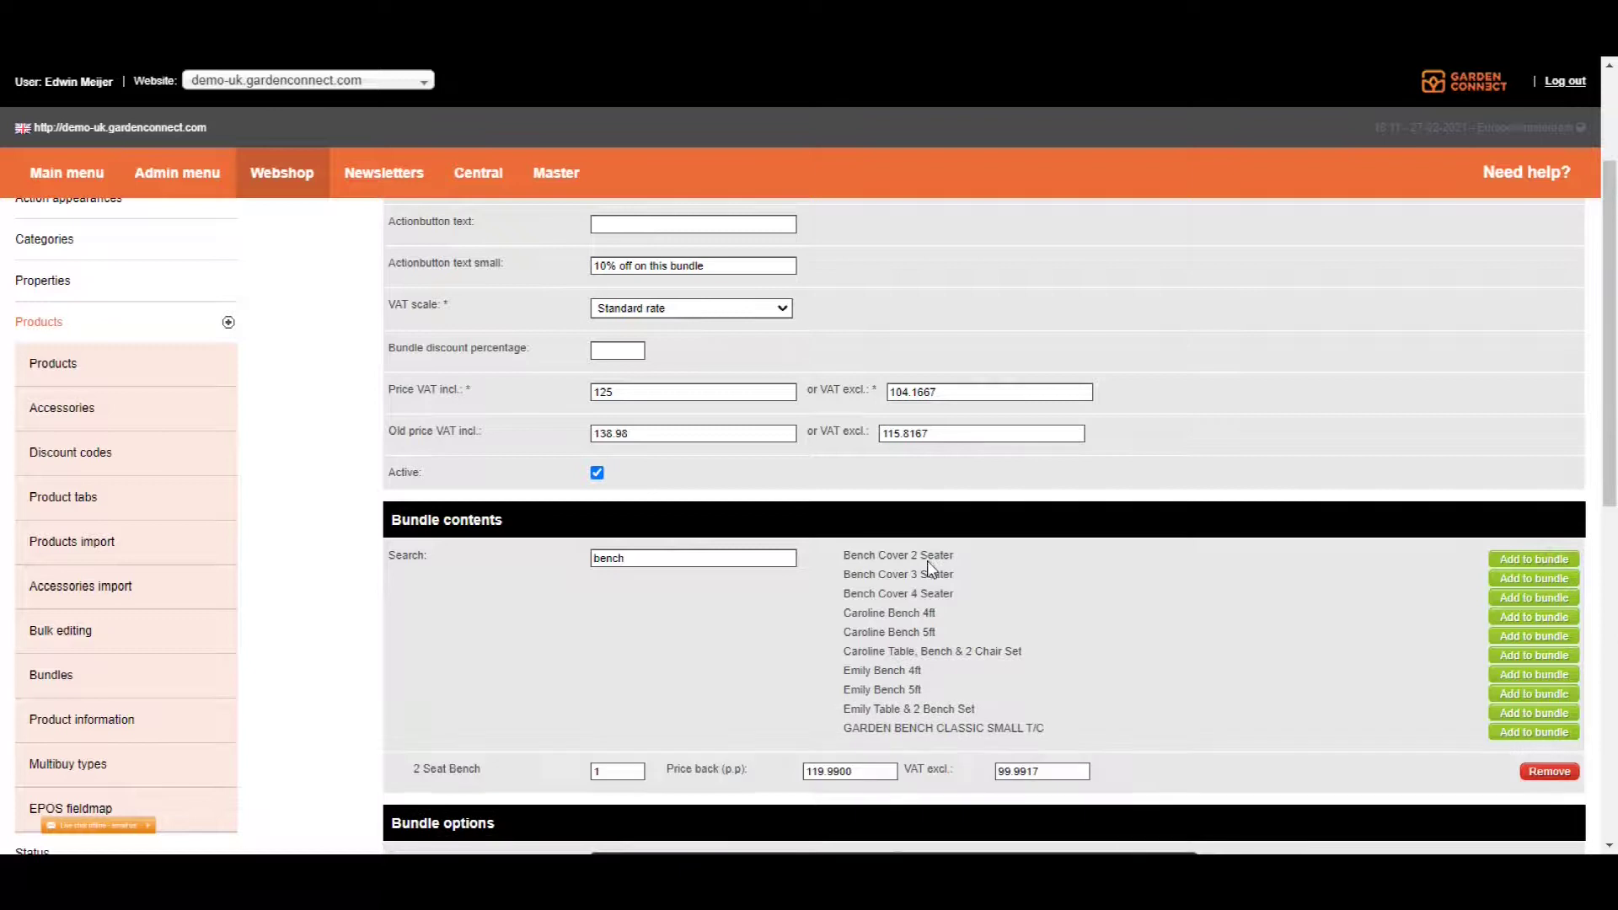
pyautogui.moveTo(664, 558); pyautogui.dragTo(508, 549)
pyautogui.click(1533, 559)
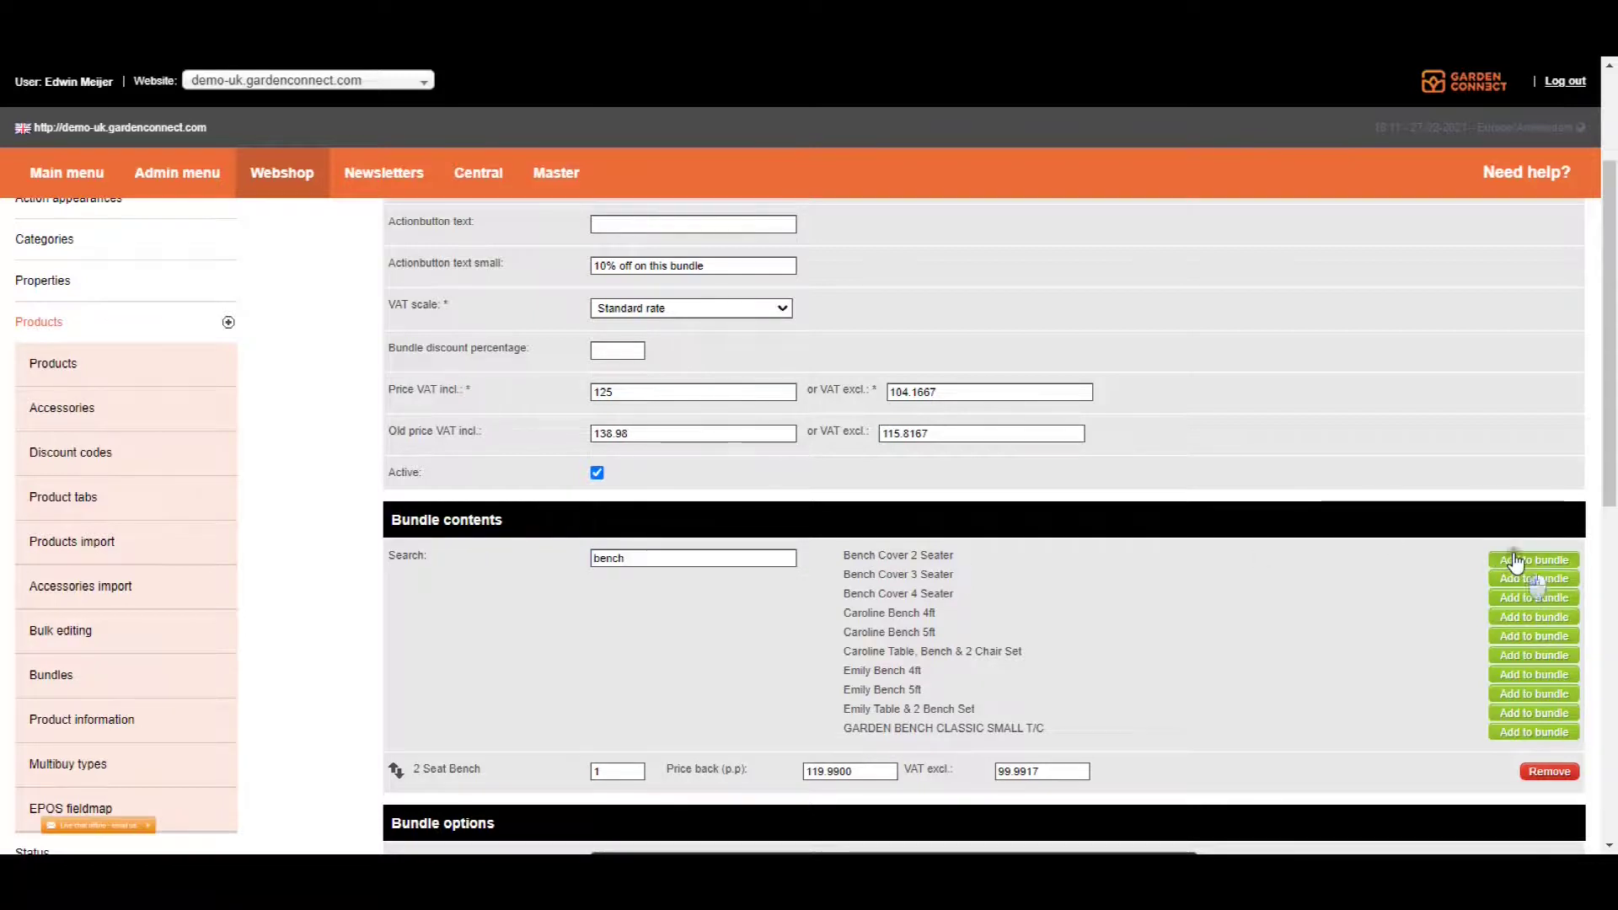
# Step: Review the bundle form and confirm the bundle price is still 125
pyautogui.scroll(-3, 624, 498)
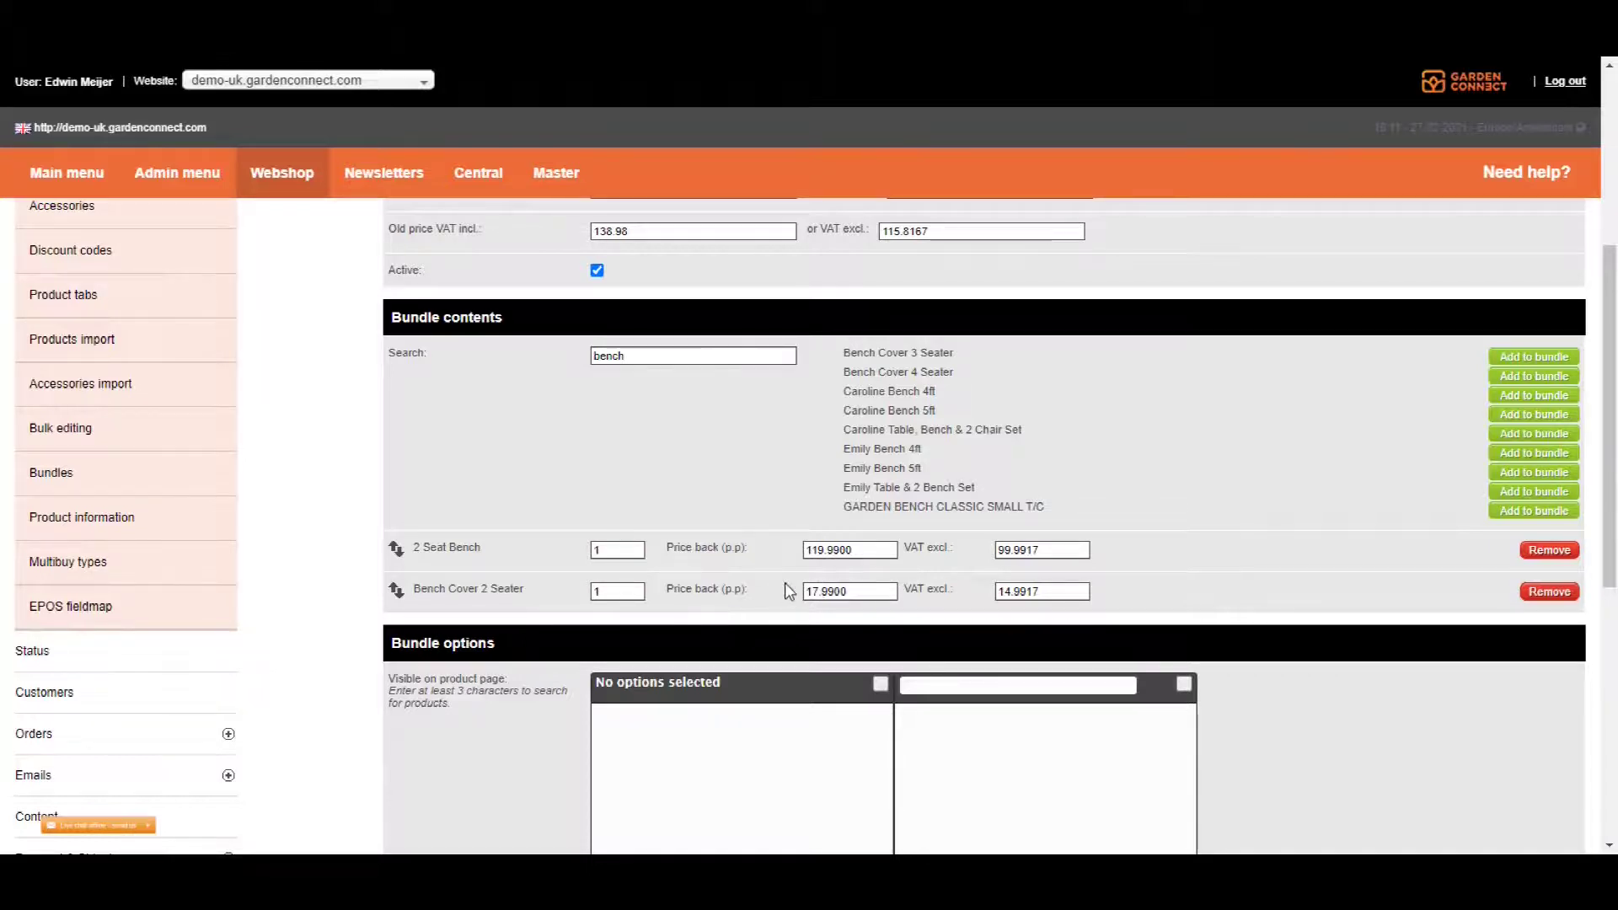
pyautogui.scroll(1, 716, 549)
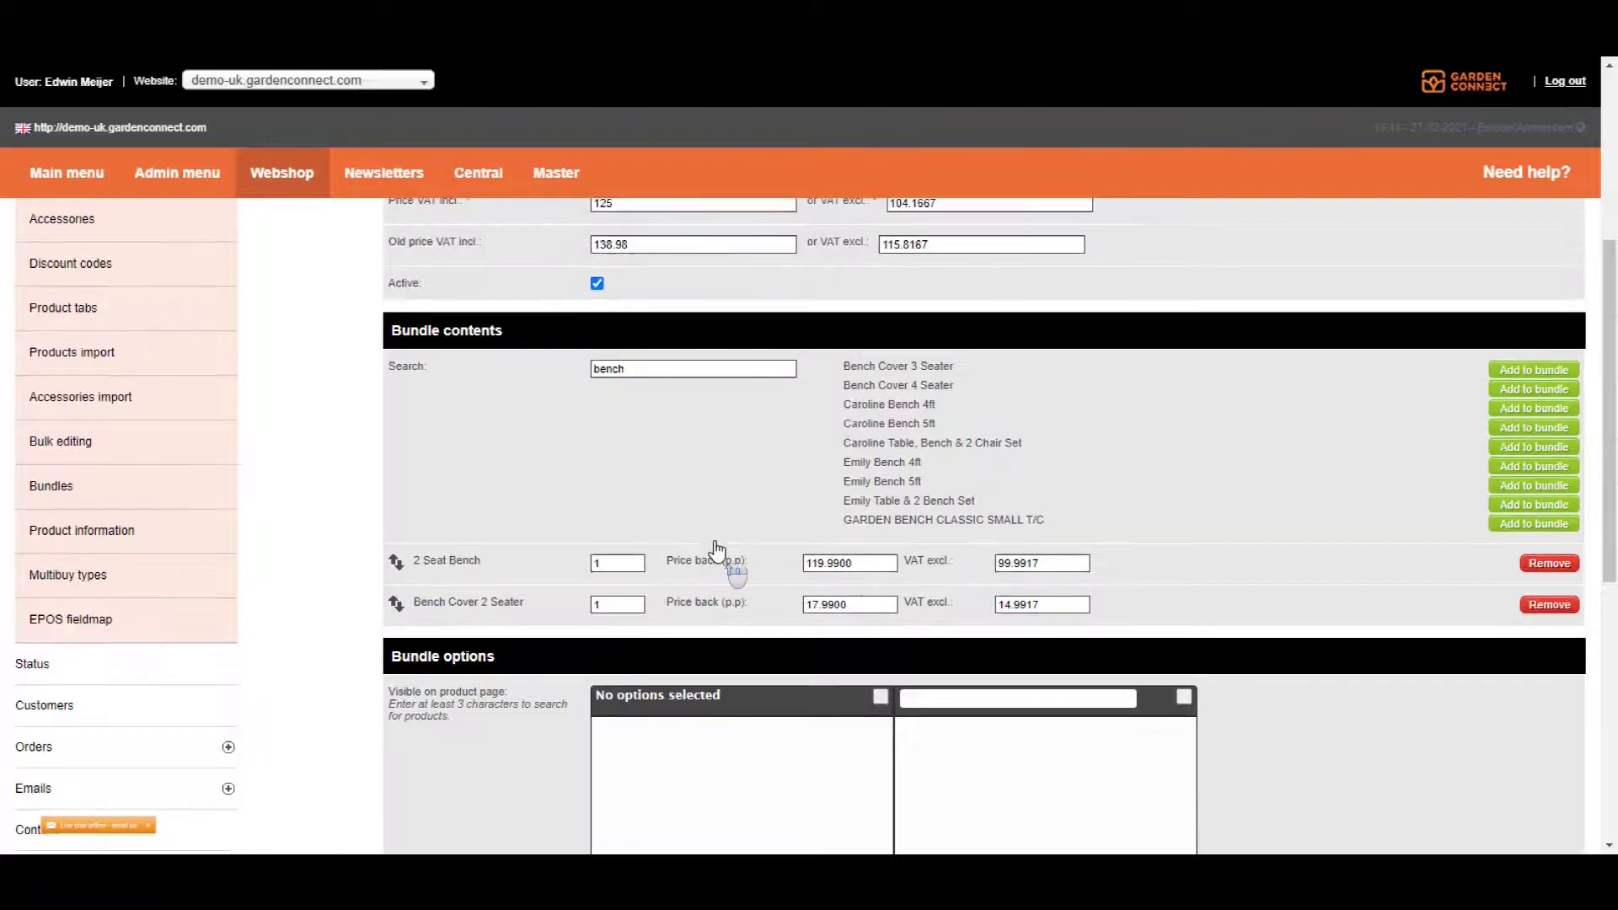
pyautogui.scroll(1, 716, 550)
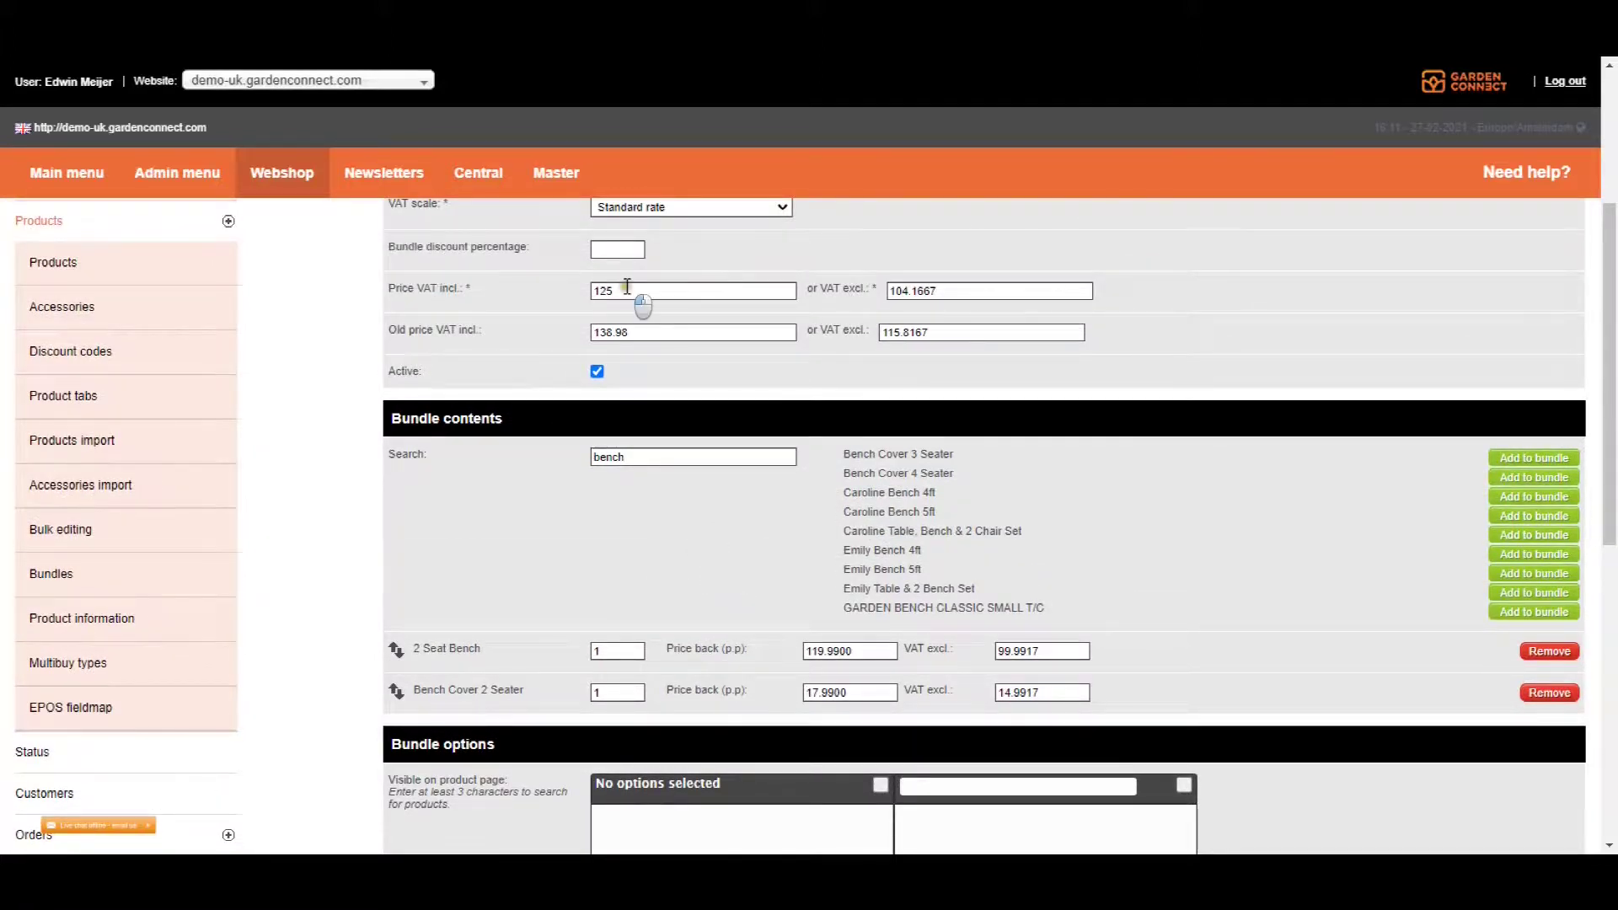
pyautogui.doubleClick(600, 290)
pyautogui.click(551, 286)
pyautogui.scroll(-3, 466, 505)
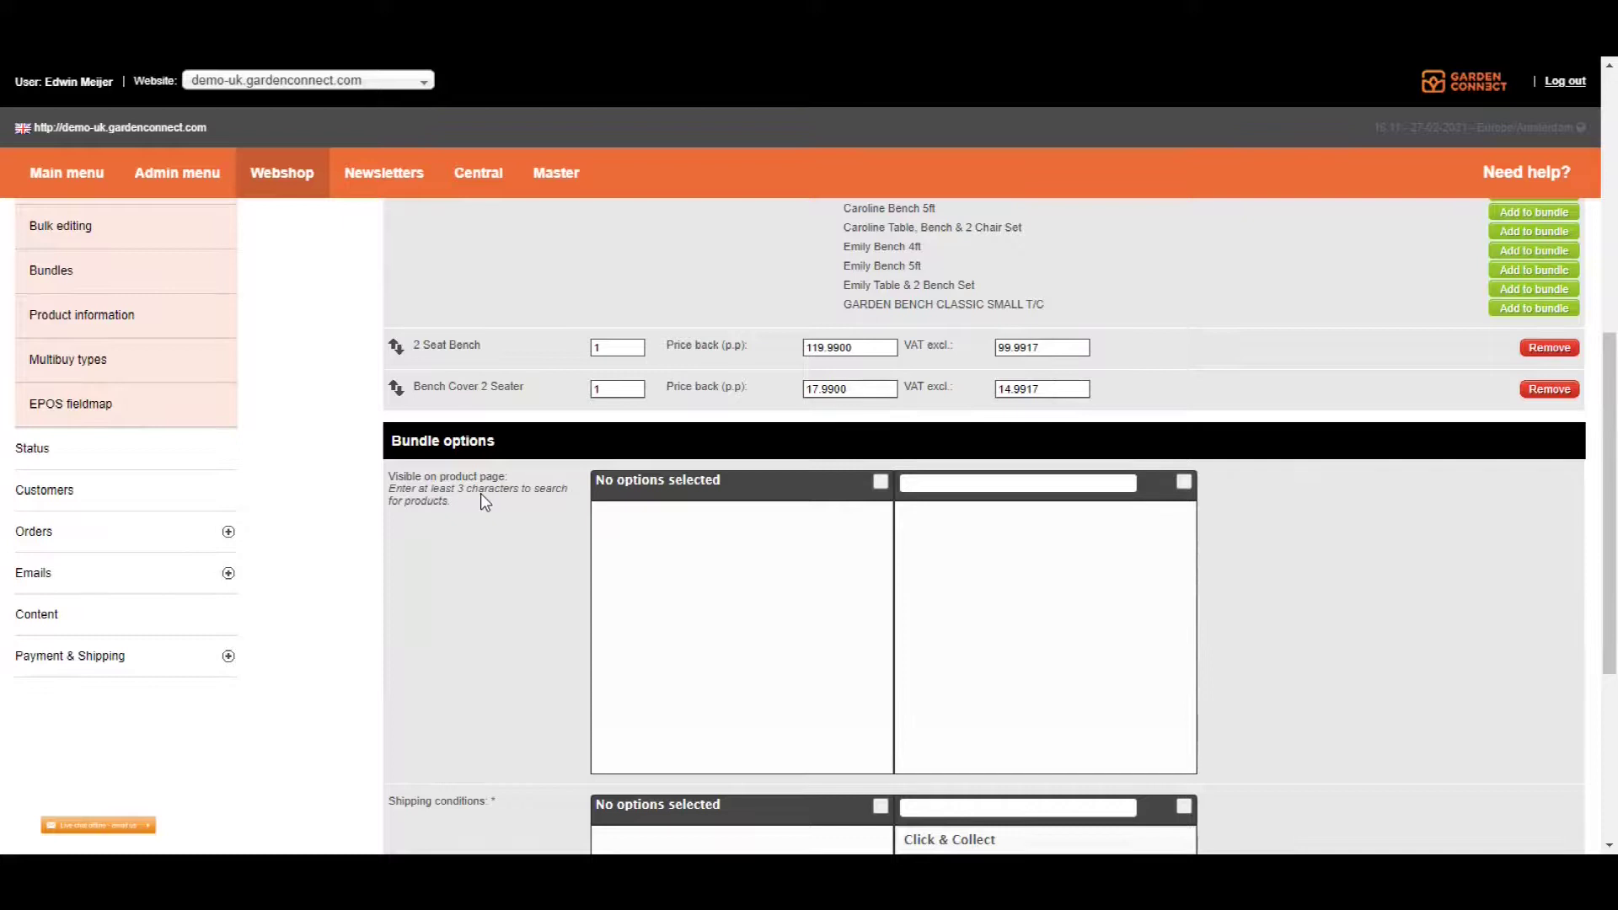
# Step: Search '2 seat bench' under Visible on product page and select the 2 Seat Bench result
pyautogui.click(963, 481)
pyautogui.write('2 seat bench')
pyautogui.click(973, 520)
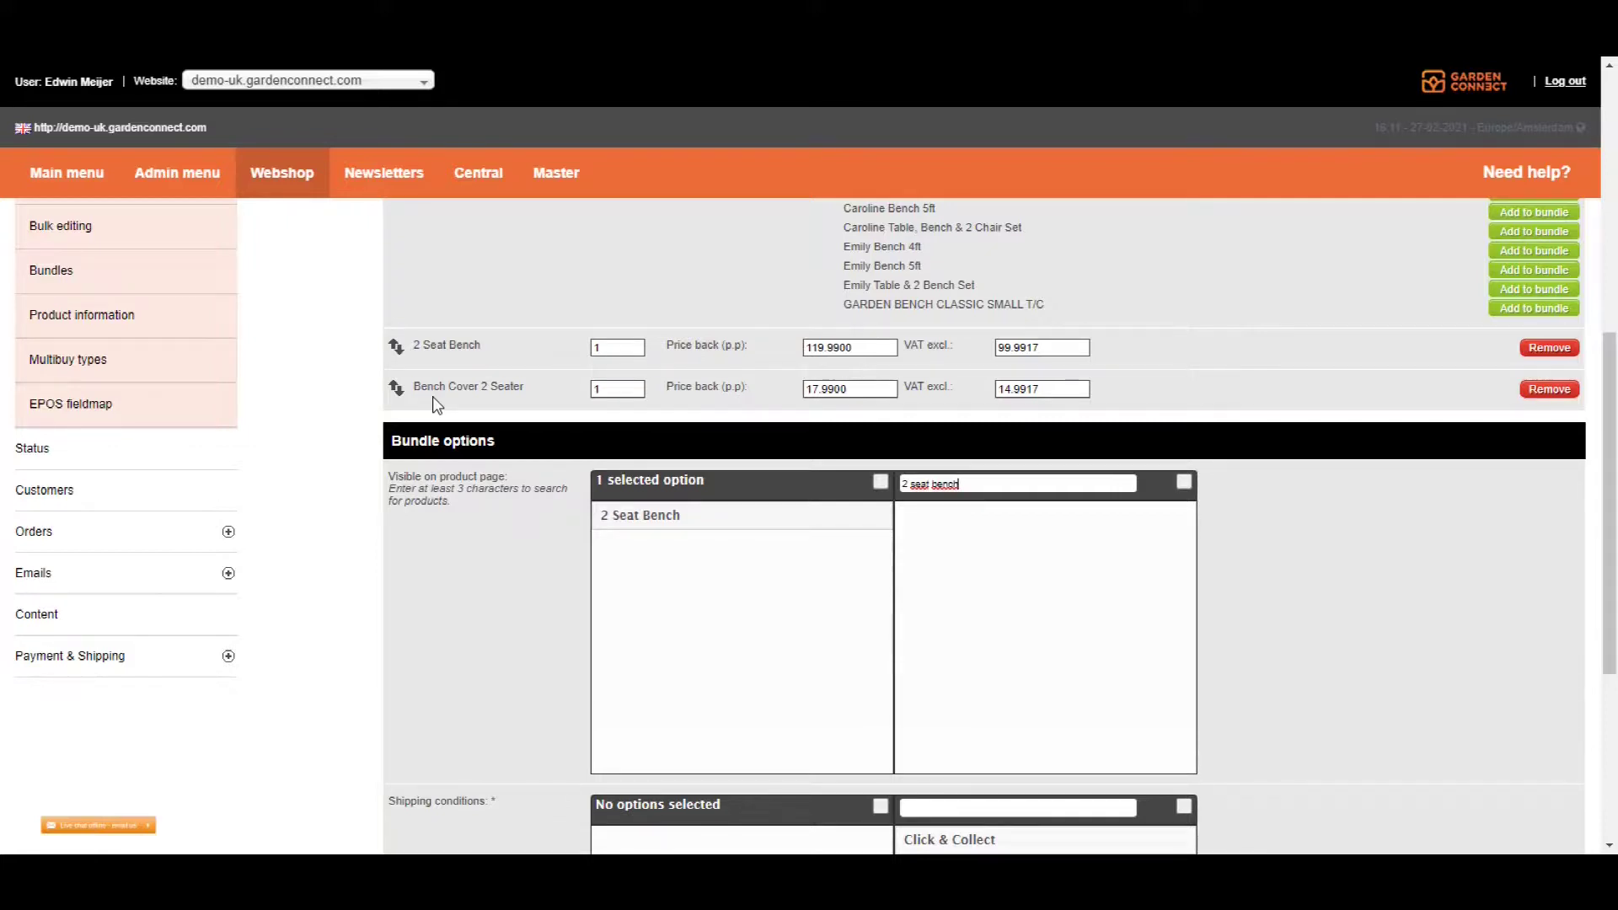
# Step: Choose Delivery under Shipping conditions and save the bundle
pyautogui.scroll(-3, 506, 438)
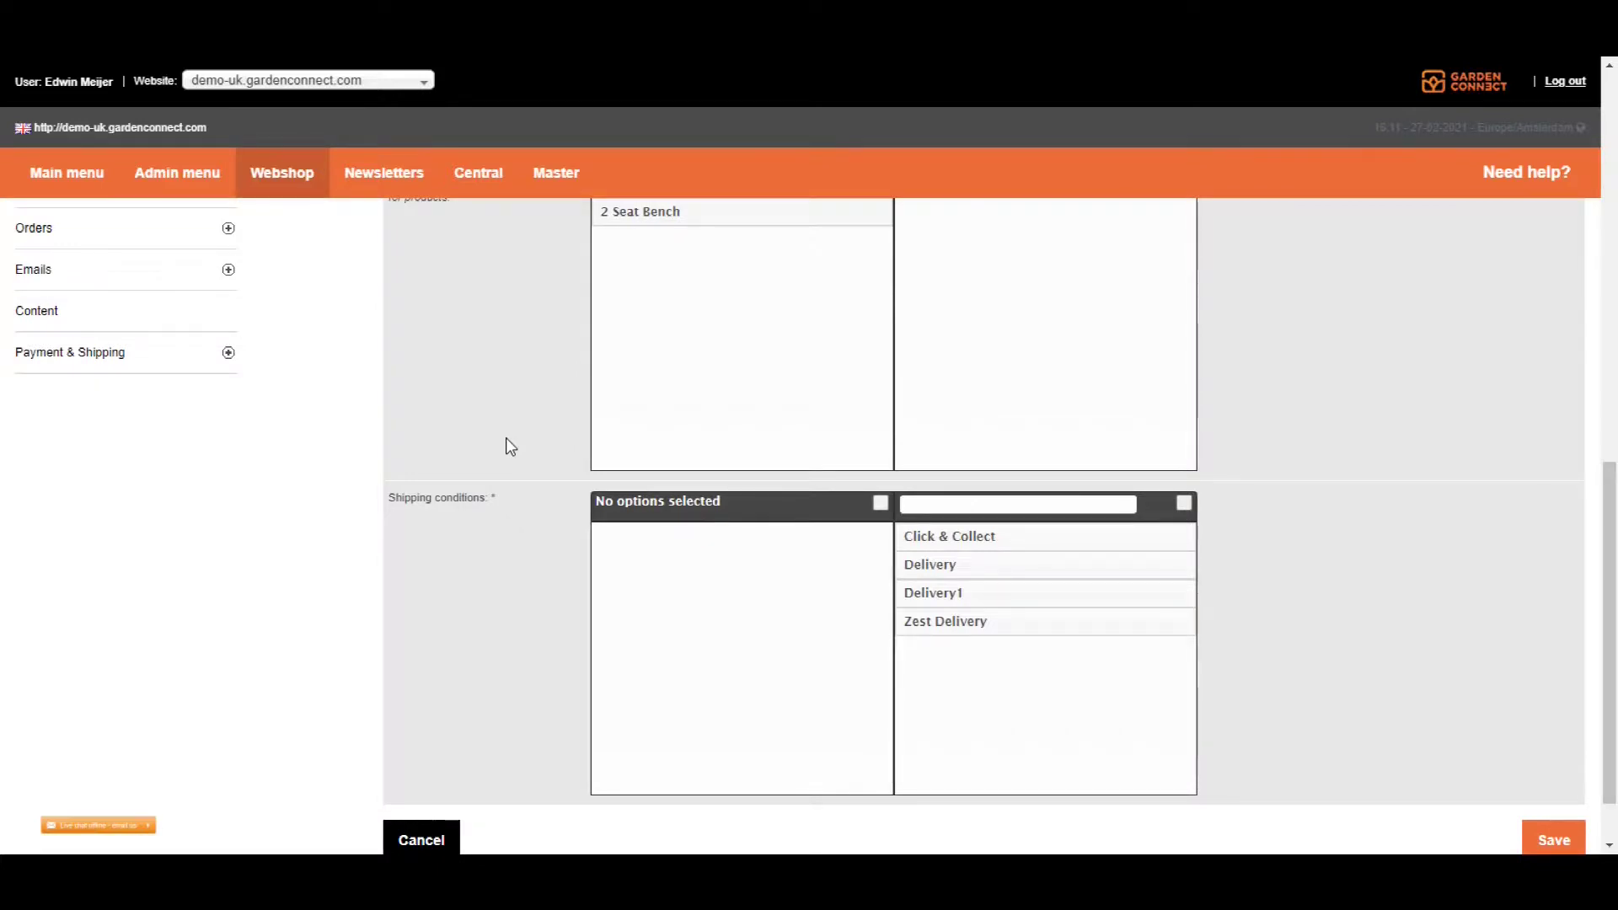
pyautogui.click(1058, 569)
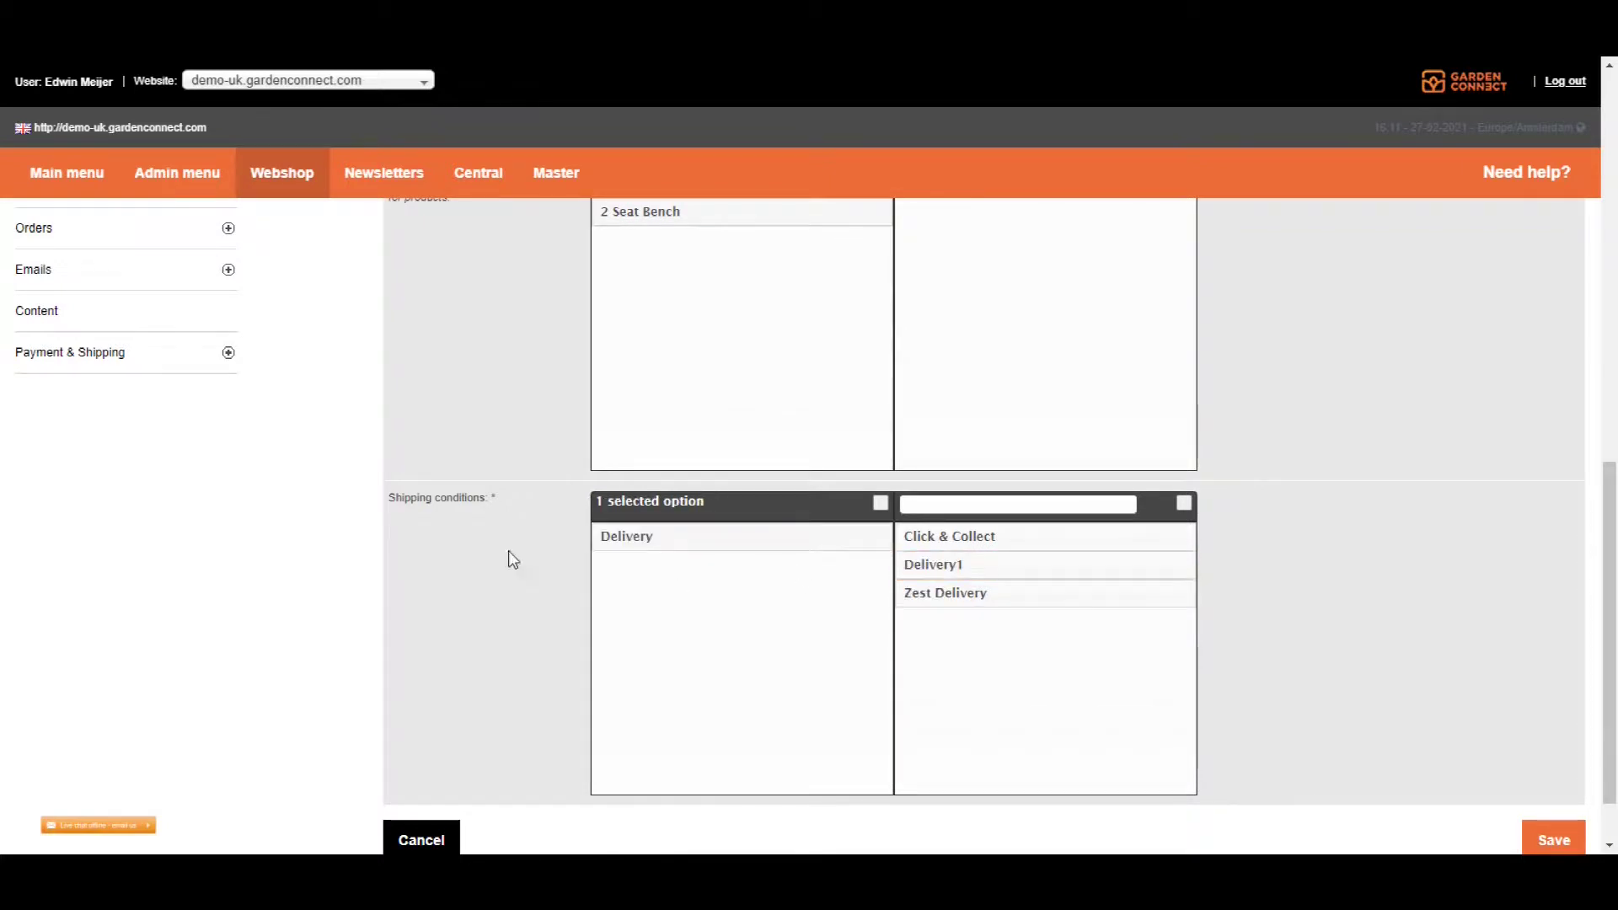
pyautogui.scroll(-2, 456, 531)
pyautogui.click(1544, 769)
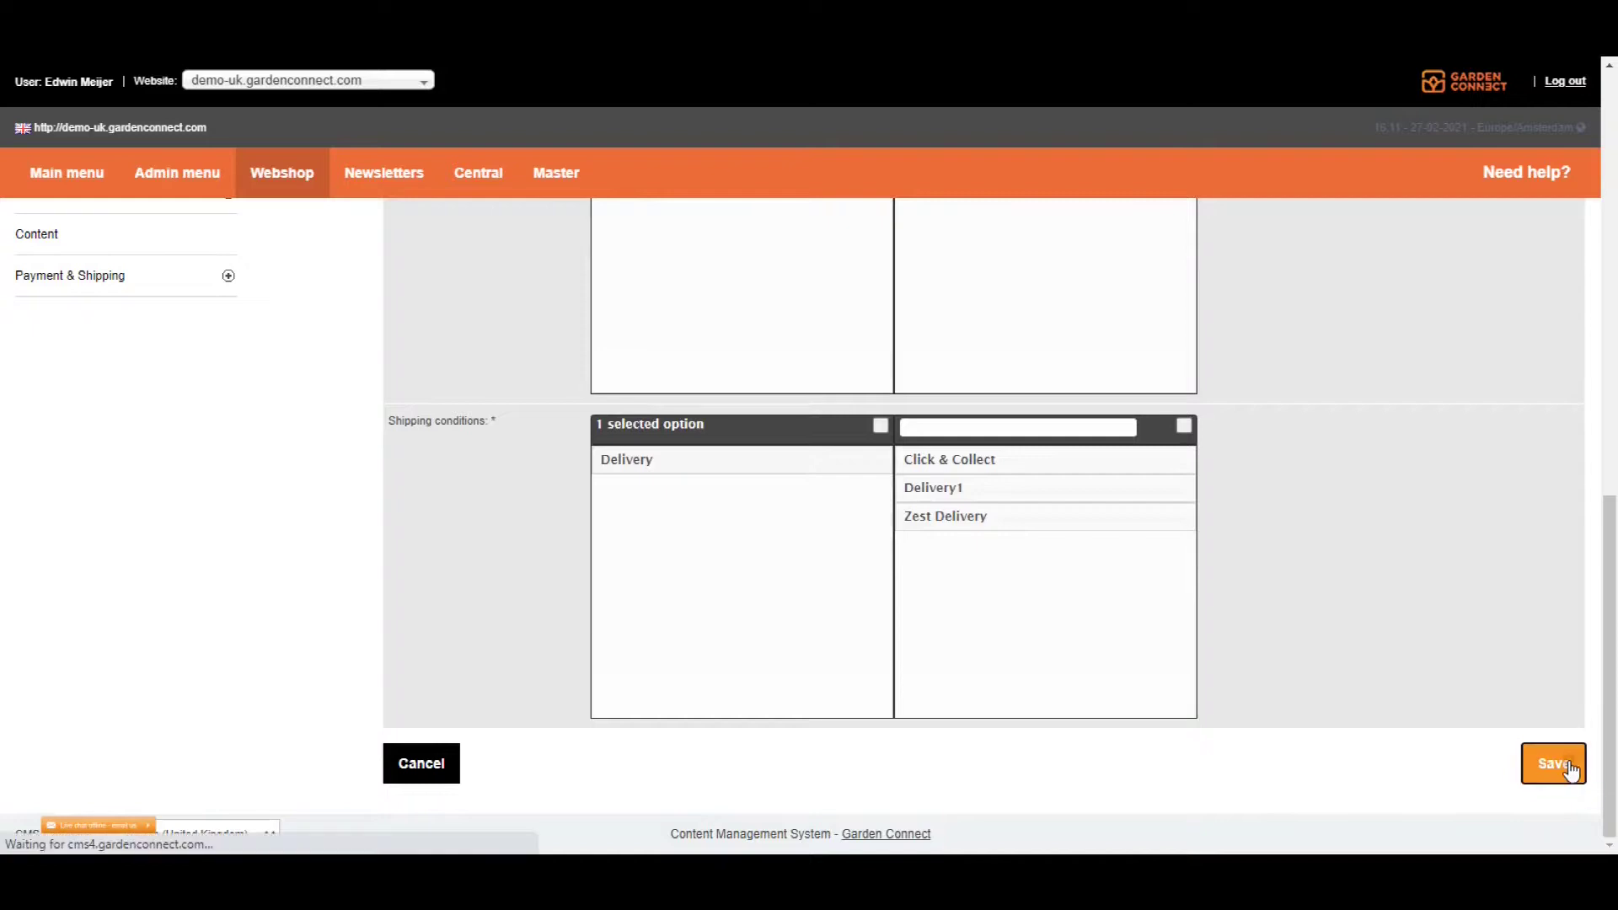